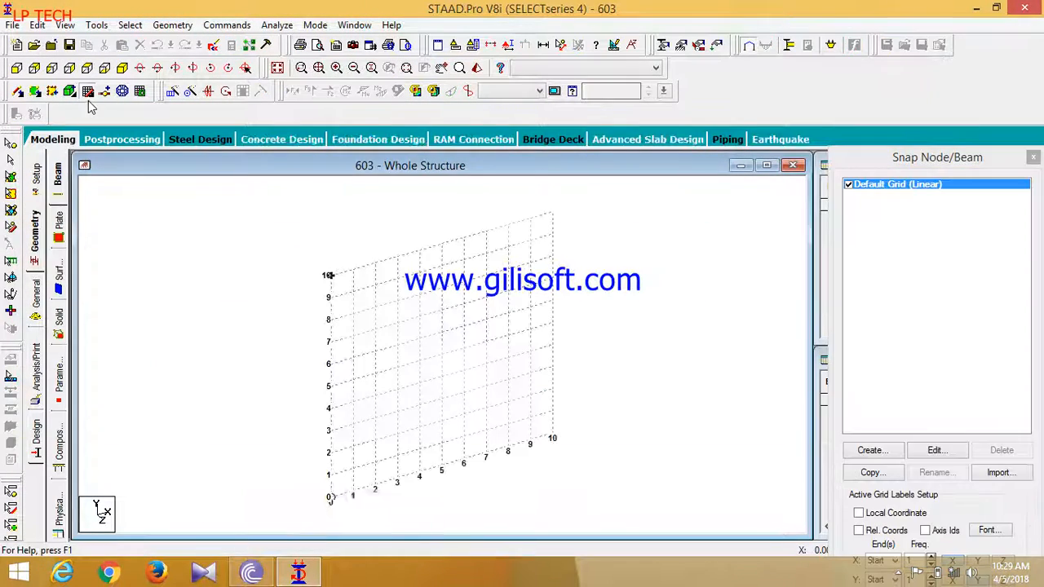
Step: Run the Structure Wizard and start a Bay Frame prototype from the Frame Models
{"action": "left_click", "coordinate": [186, 26]}
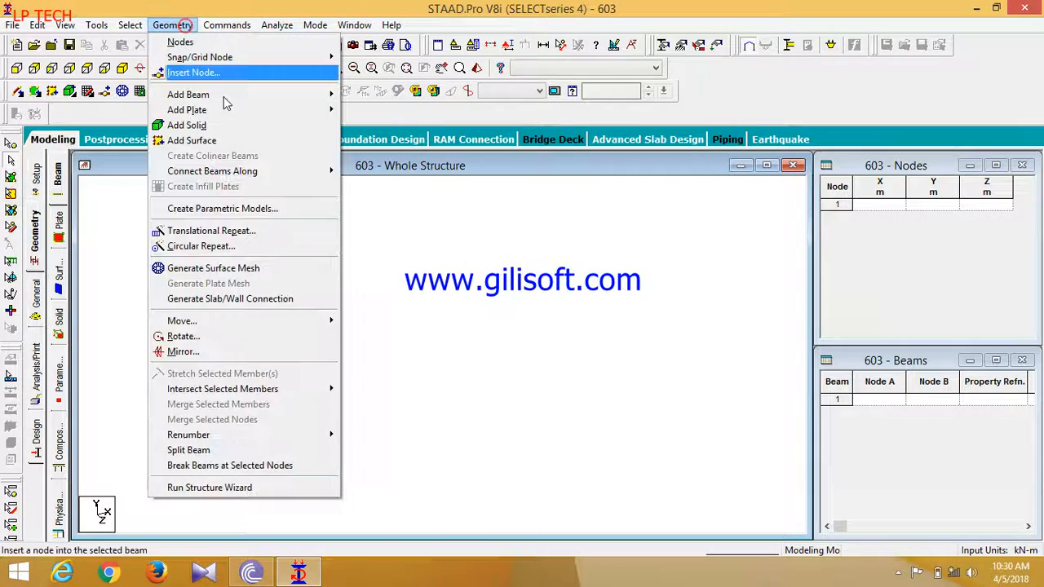
{"action": "left_click", "coordinate": [275, 493]}
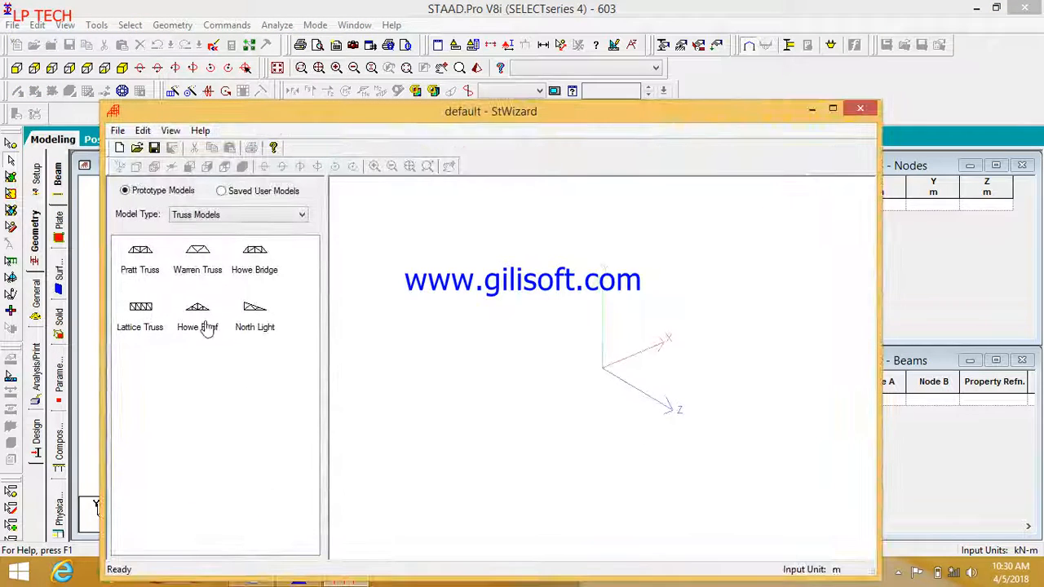
{"action": "left_click", "coordinate": [214, 216]}
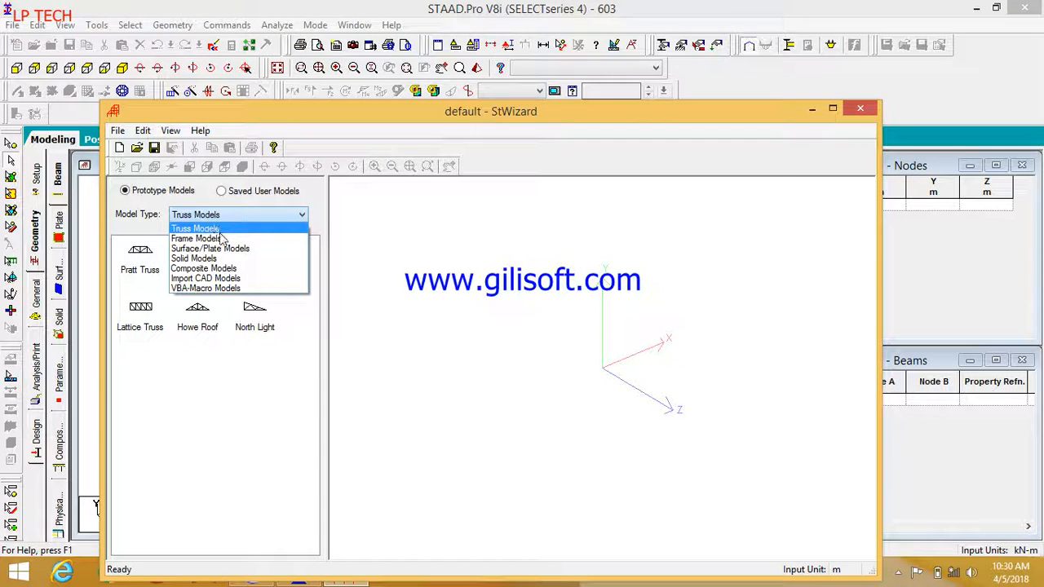
{"action": "left_click", "coordinate": [219, 238]}
{"action": "left_click", "coordinate": [151, 257]}
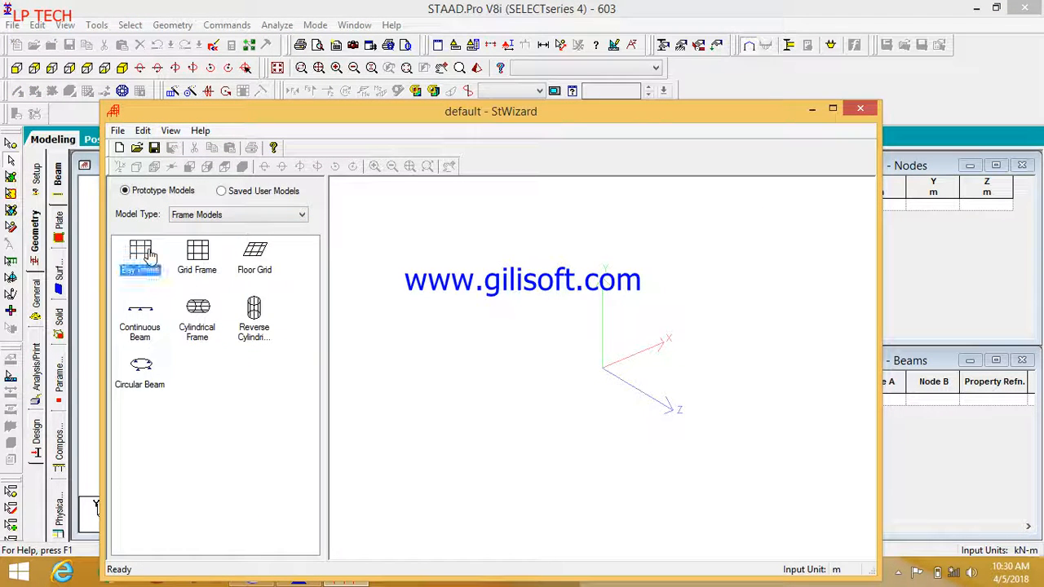
{"action": "double_click", "coordinate": [151, 257]}
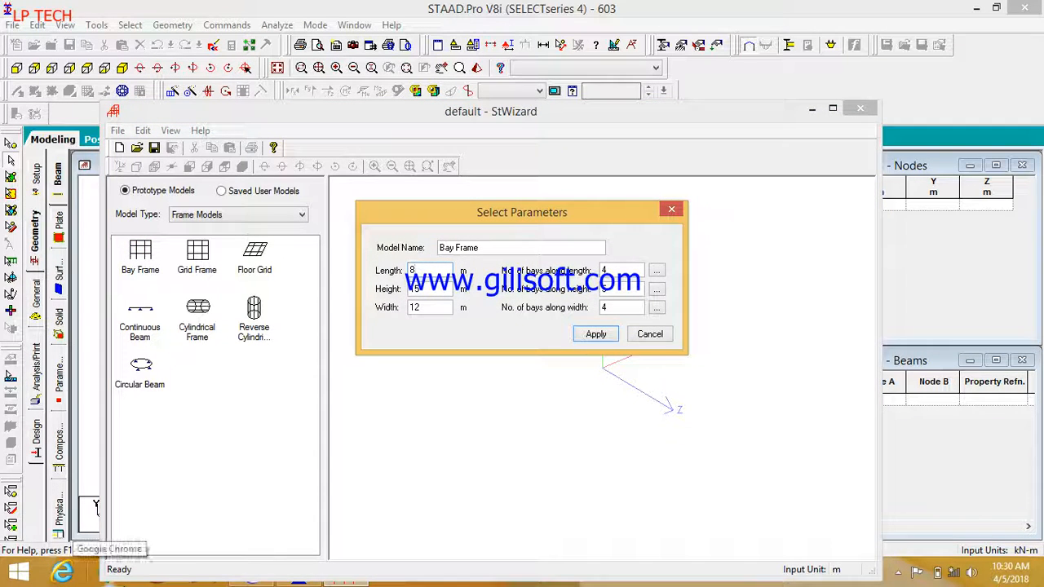
Step: Give the bay frame 8 m height and width with 3 bays along length, height and width, and apply the parameters
{"action": "left_click_drag", "start_coordinate": [439, 289], "coordinate": [328, 319]}
{"action": "type", "text": "88"}
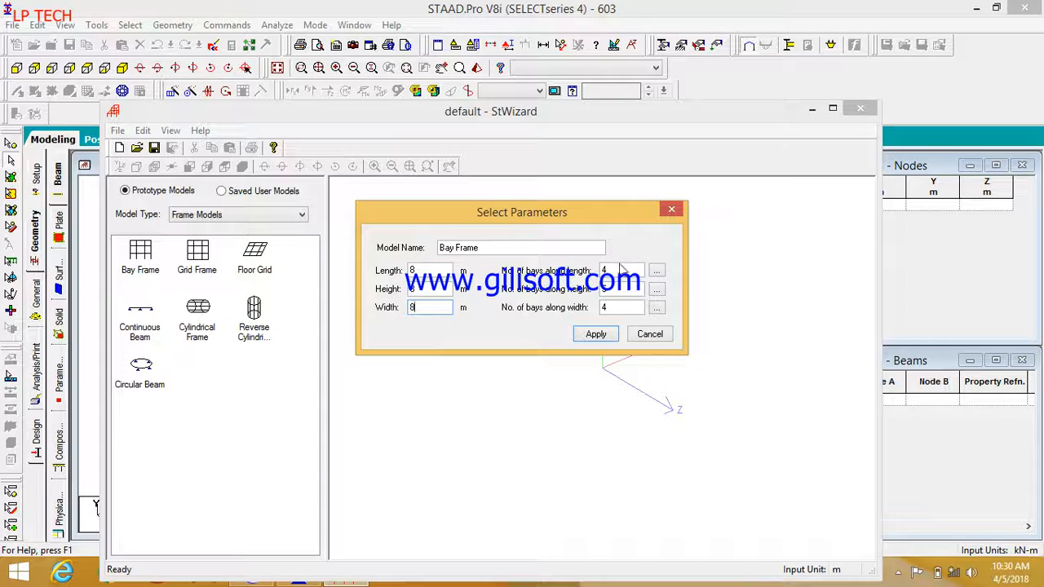
{"action": "left_click_drag", "start_coordinate": [626, 270], "coordinate": [578, 278]}
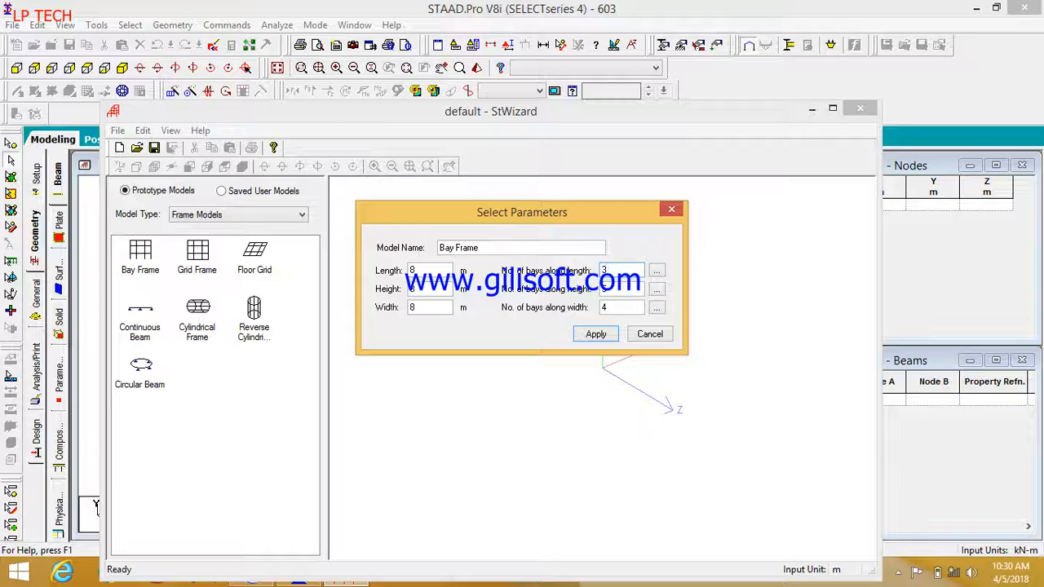
{"action": "left_click_drag", "start_coordinate": [629, 292], "coordinate": [574, 297]}
{"action": "type", "text": "3"}
{"action": "left_click_drag", "start_coordinate": [628, 306], "coordinate": [608, 308]}
{"action": "type", "text": "3"}
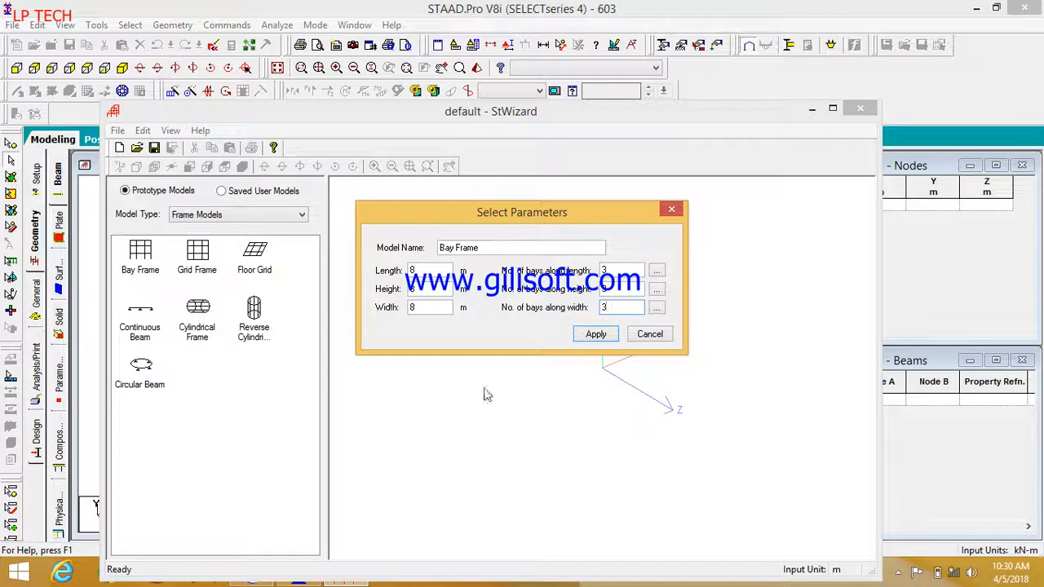
{"action": "left_click", "coordinate": [595, 334]}
Step: Transfer the bay frame prototype into the STAAD.Pro model and clear the selection
{"action": "left_click", "coordinate": [229, 149]}
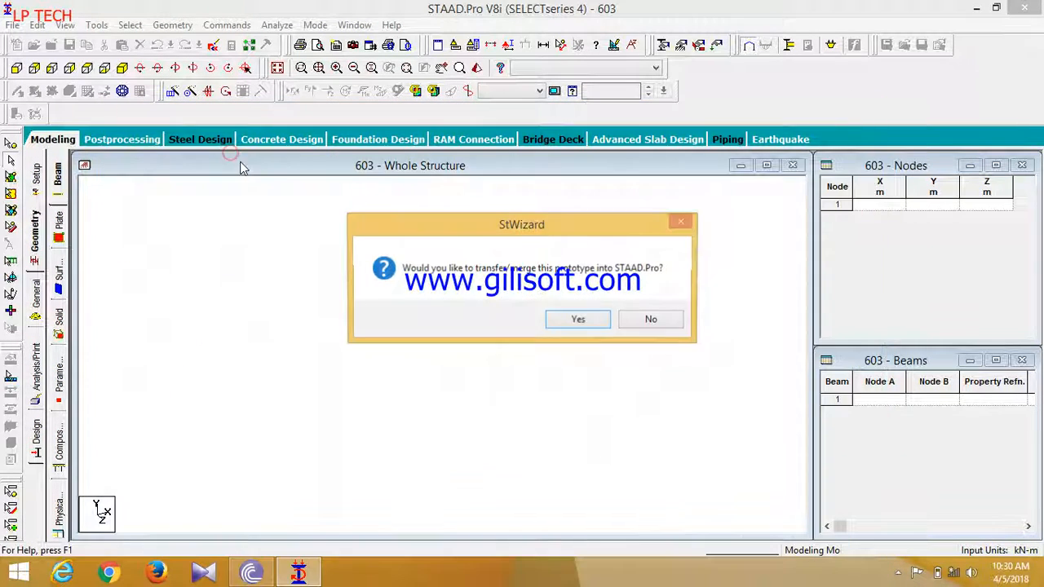
{"action": "left_click", "coordinate": [574, 320]}
{"action": "left_click", "coordinate": [603, 217]}
{"action": "left_click", "coordinate": [310, 301]}
{"action": "left_click", "coordinate": [203, 326]}
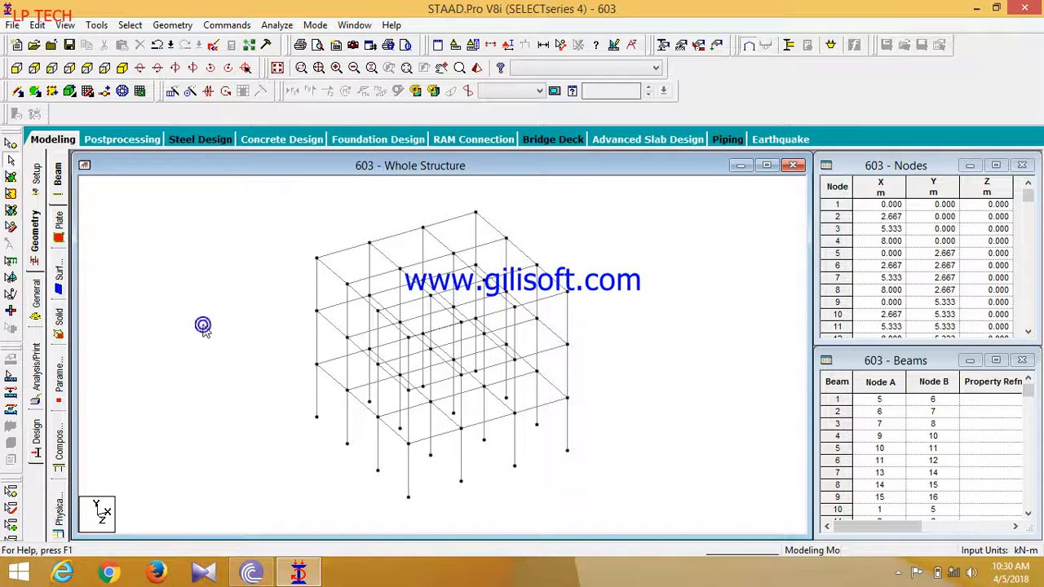
Step: Define a rectangular concrete section with YD 0.2 m and ZD 0.3 m and add it to the section properties
{"action": "left_click", "coordinate": [37, 308]}
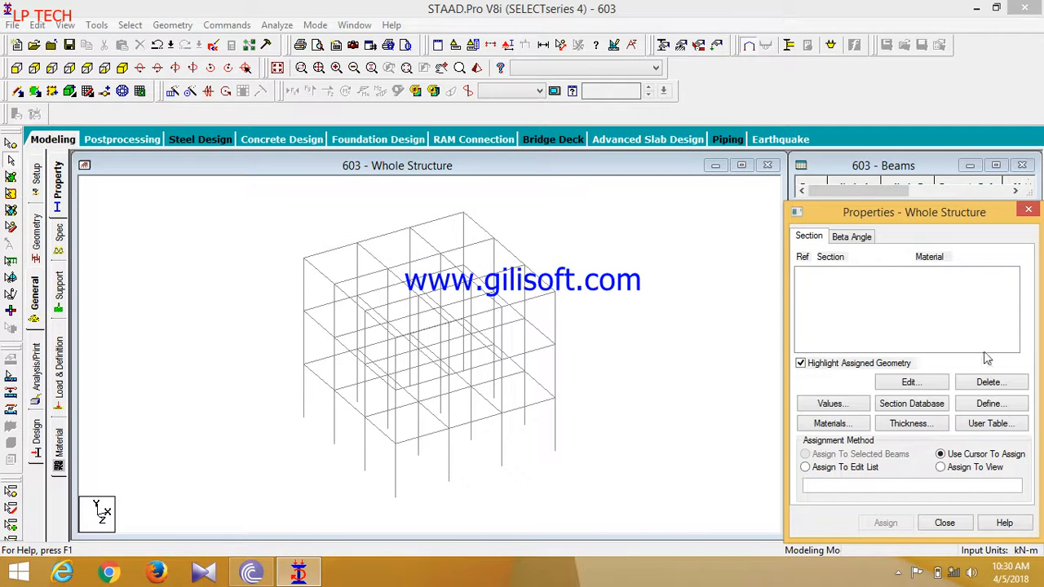
{"action": "left_click", "coordinate": [991, 403]}
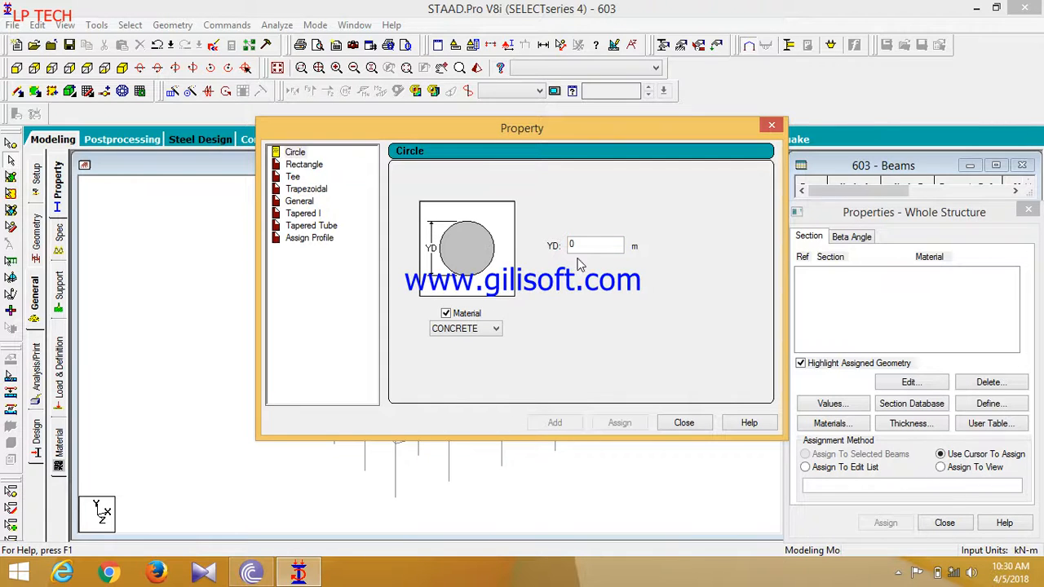
{"action": "left_click", "coordinate": [314, 164]}
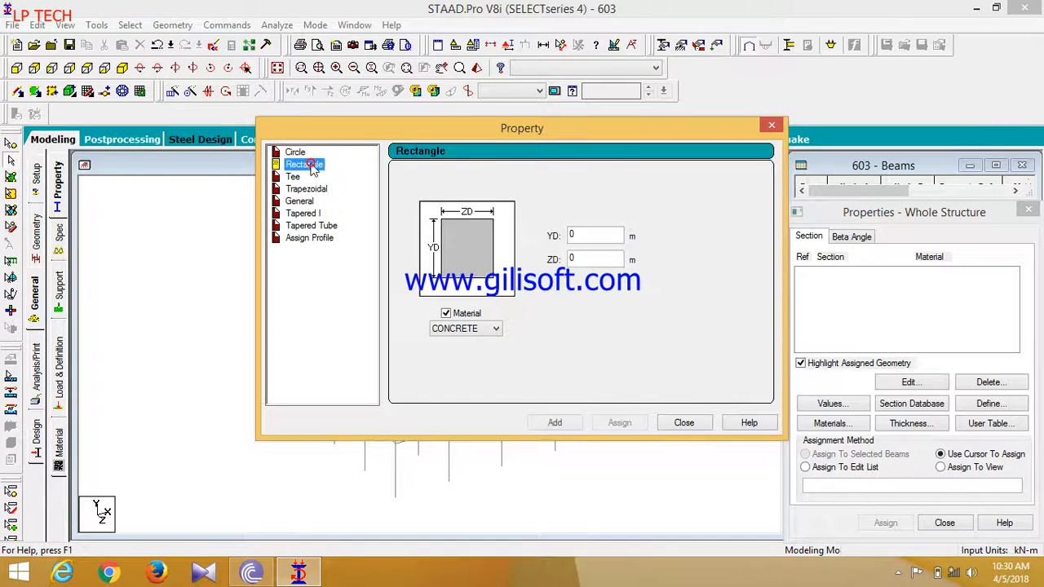
{"action": "type", "text": ".2"}
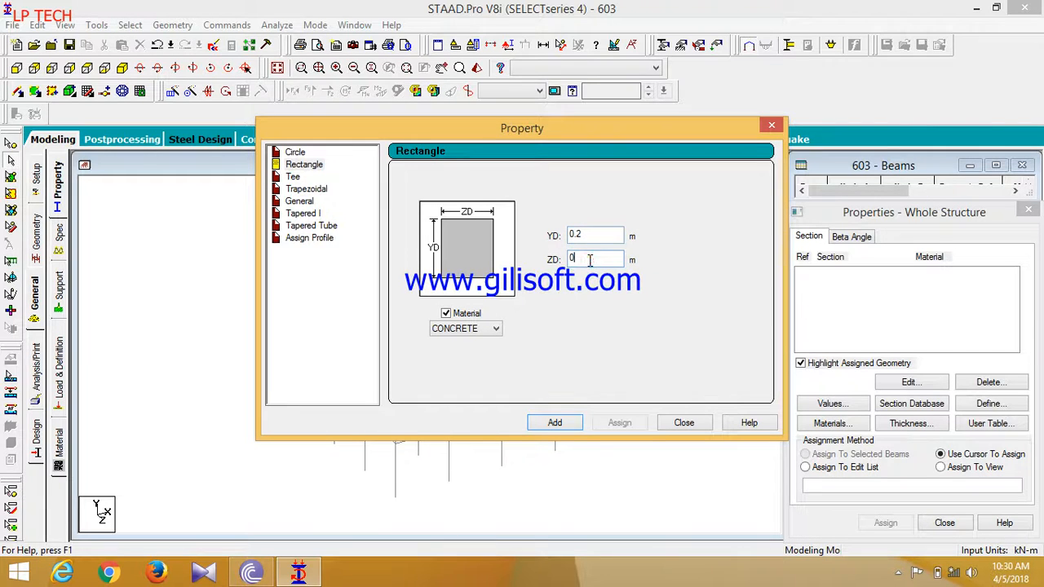
{"action": "left_click", "coordinate": [556, 423]}
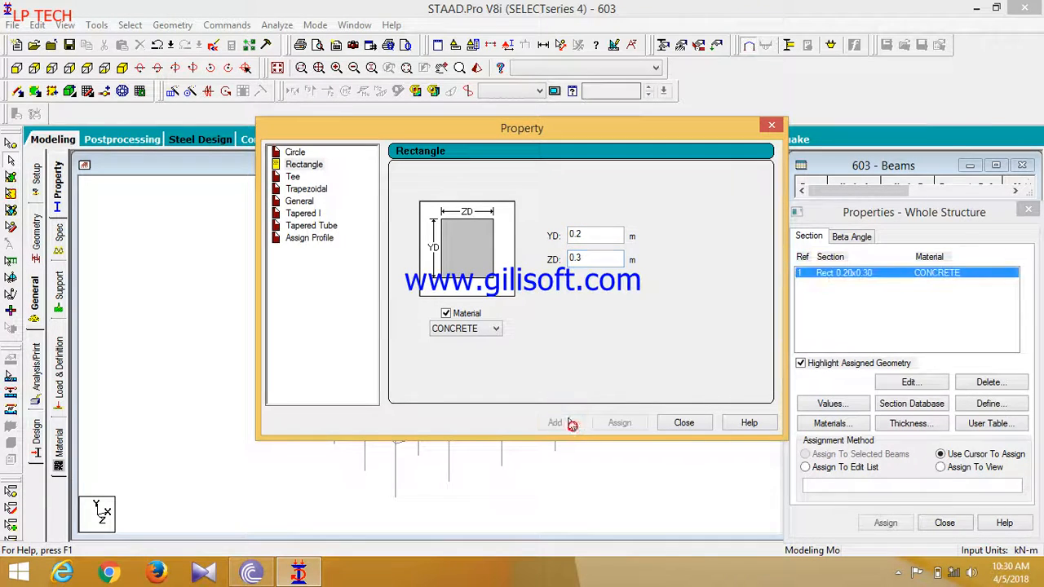
Step: Add a circular concrete section with YD 0.2 m and finish defining sections
{"action": "left_click", "coordinate": [580, 245]}
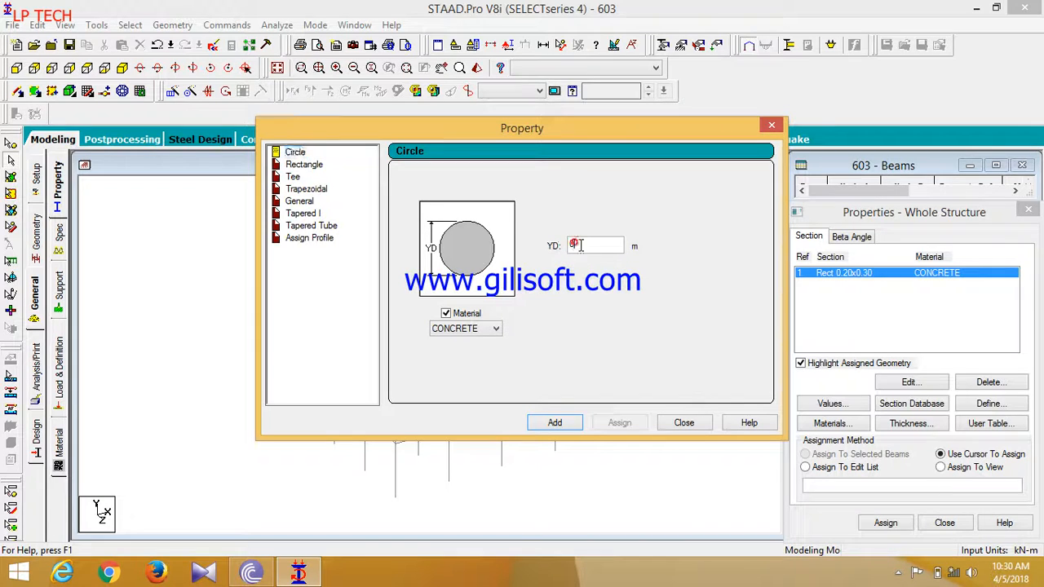
{"action": "type", "text": ".2"}
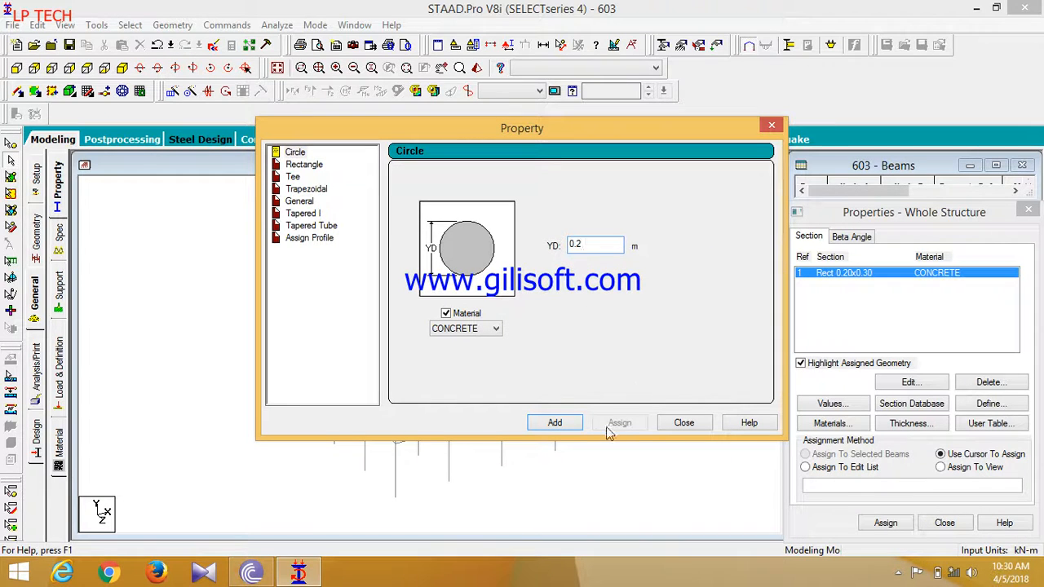
{"action": "left_click", "coordinate": [580, 425]}
{"action": "left_click", "coordinate": [682, 422]}
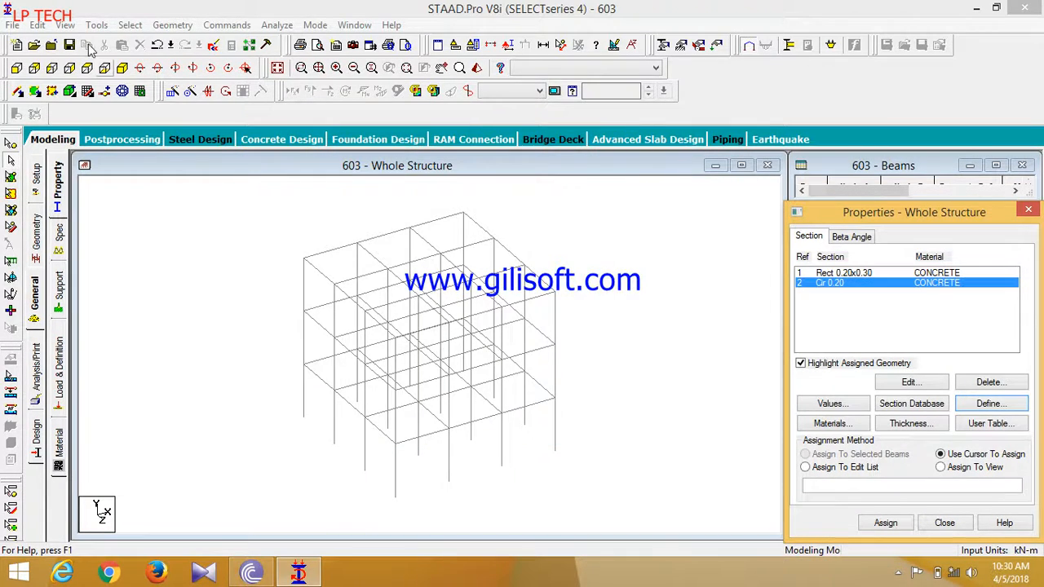
Step: Assign the circular 0.20 section to all members parallel to Y
{"action": "left_click", "coordinate": [130, 24]}
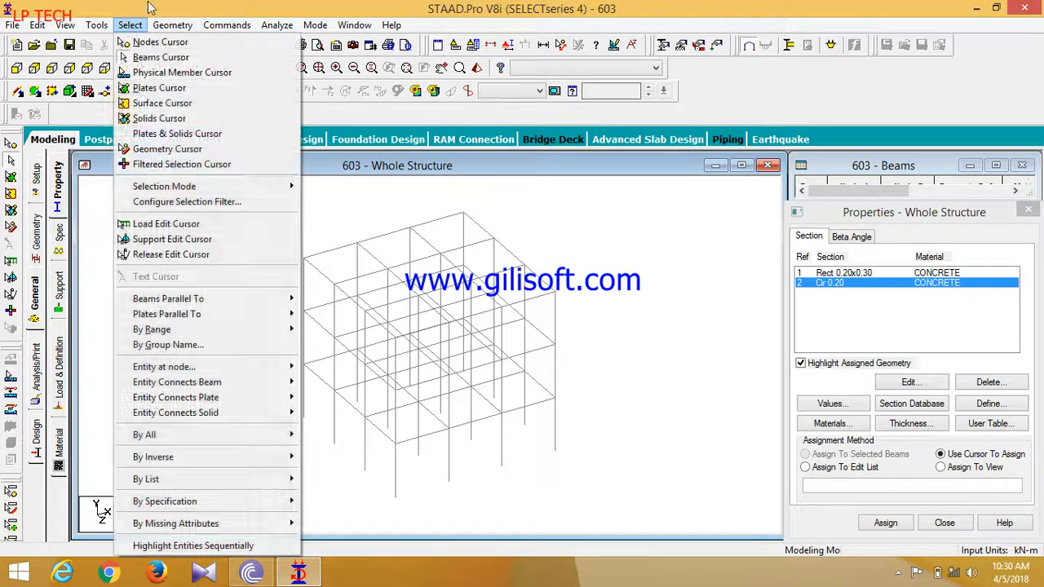
{"action": "mouse_move", "coordinate": [204, 300]}
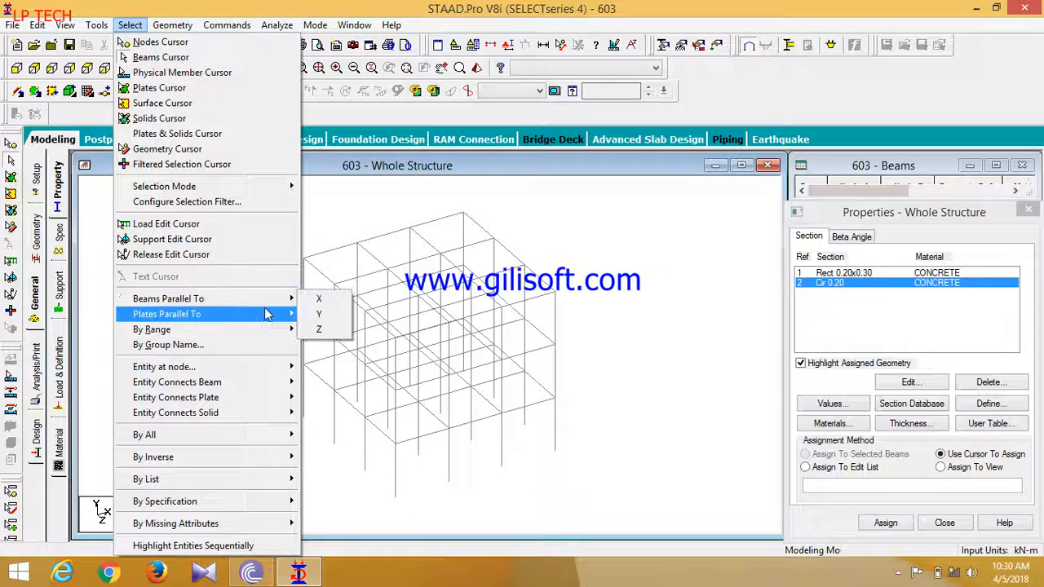
{"action": "left_click", "coordinate": [330, 313]}
{"action": "left_click", "coordinate": [885, 522]}
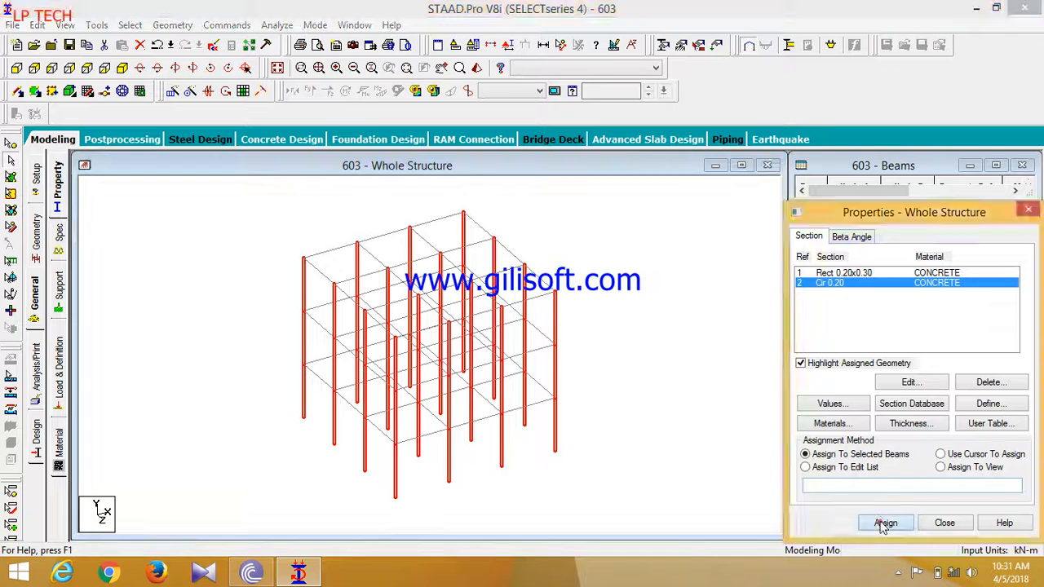
{"action": "left_click", "coordinate": [926, 413]}
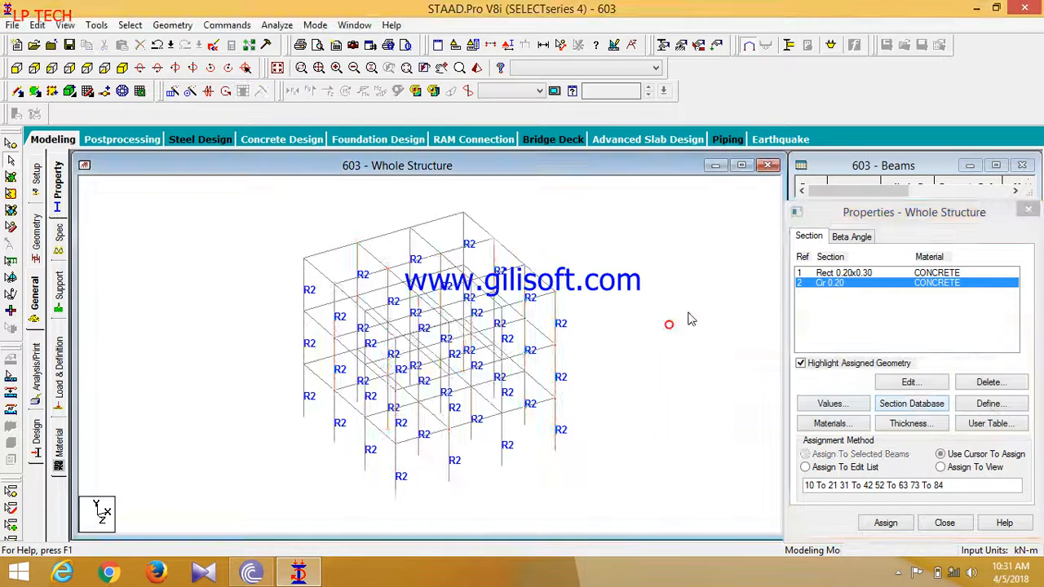
Step: Assign the Rect 0.20x0.30 section to all beams parallel to X and Z
{"action": "left_click", "coordinate": [828, 273]}
{"action": "left_click", "coordinate": [129, 25]}
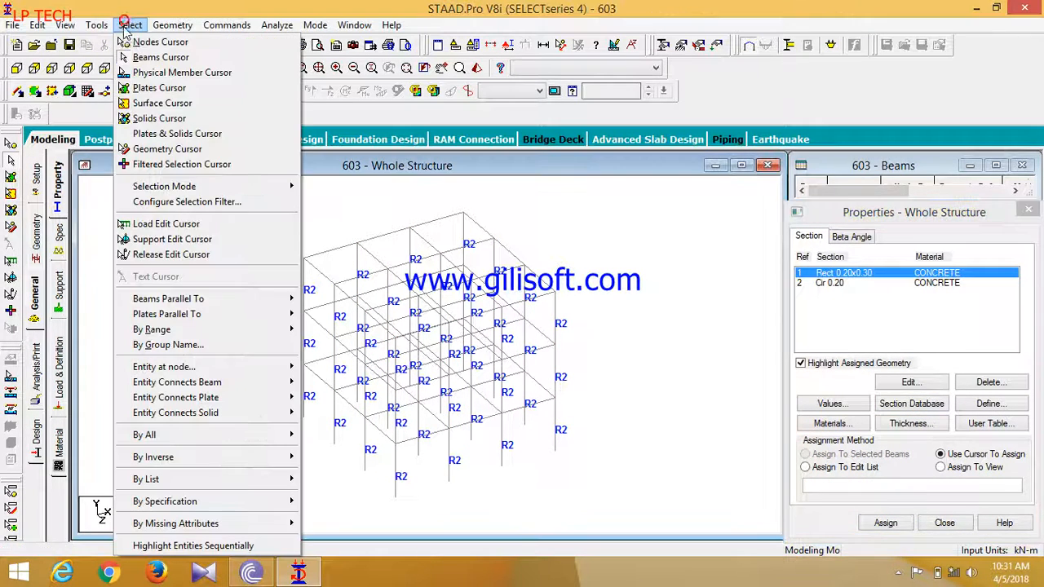
{"action": "mouse_move", "coordinate": [222, 301]}
{"action": "left_click", "coordinate": [313, 303]}
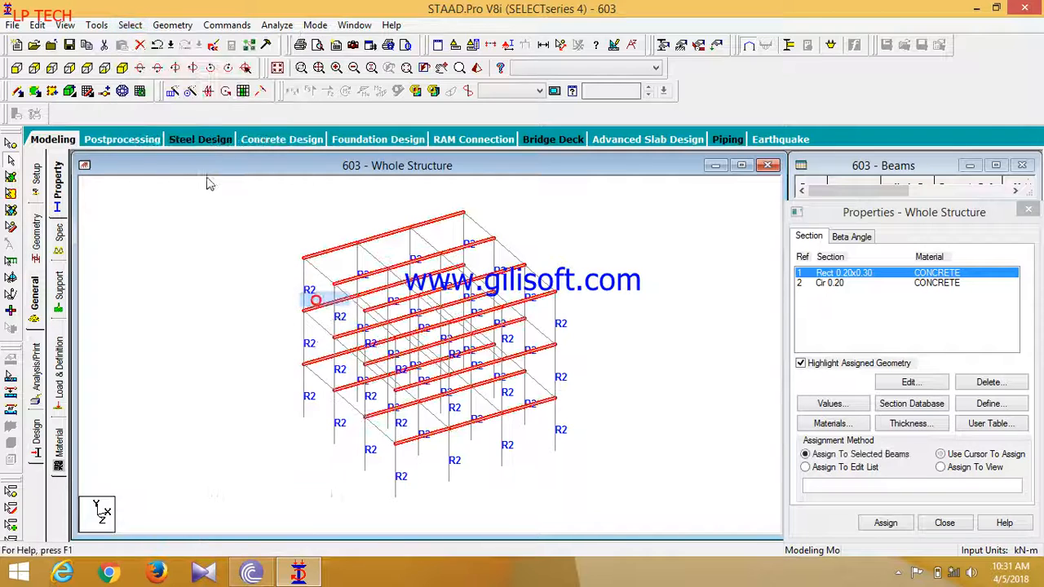
{"action": "left_click", "coordinate": [129, 25]}
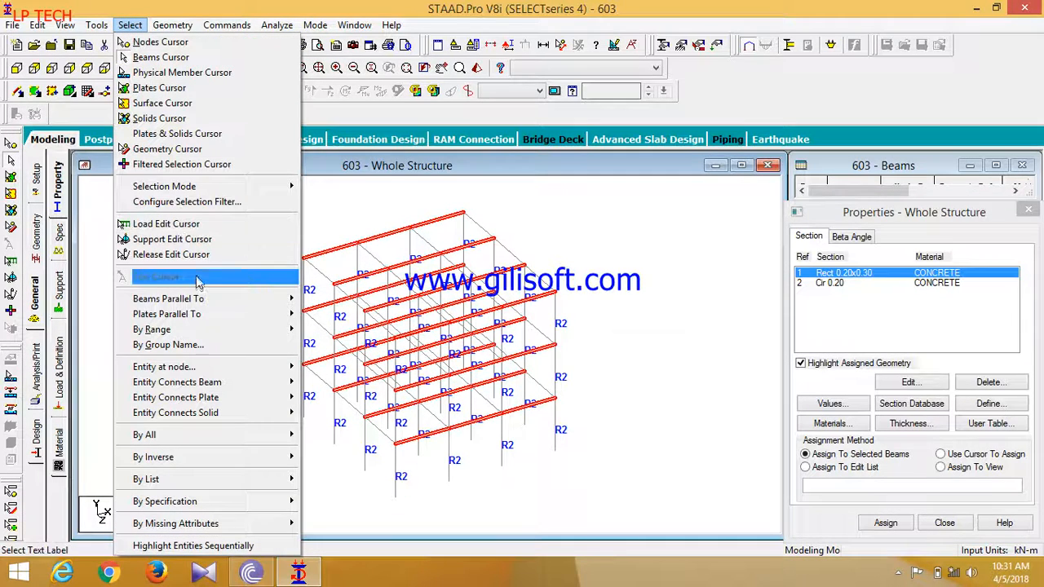
{"action": "mouse_move", "coordinate": [201, 302]}
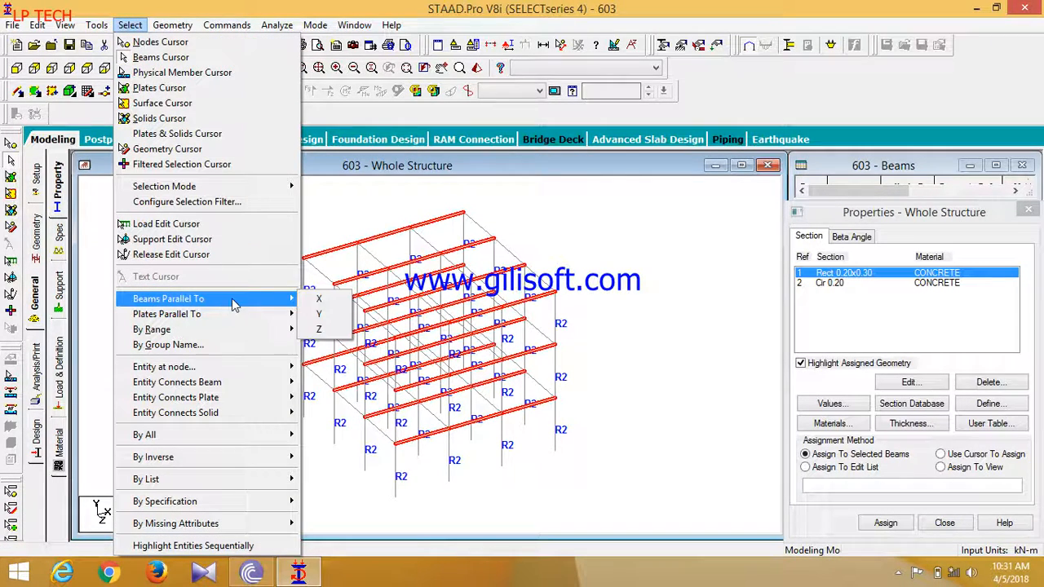
{"action": "left_click", "coordinate": [319, 328]}
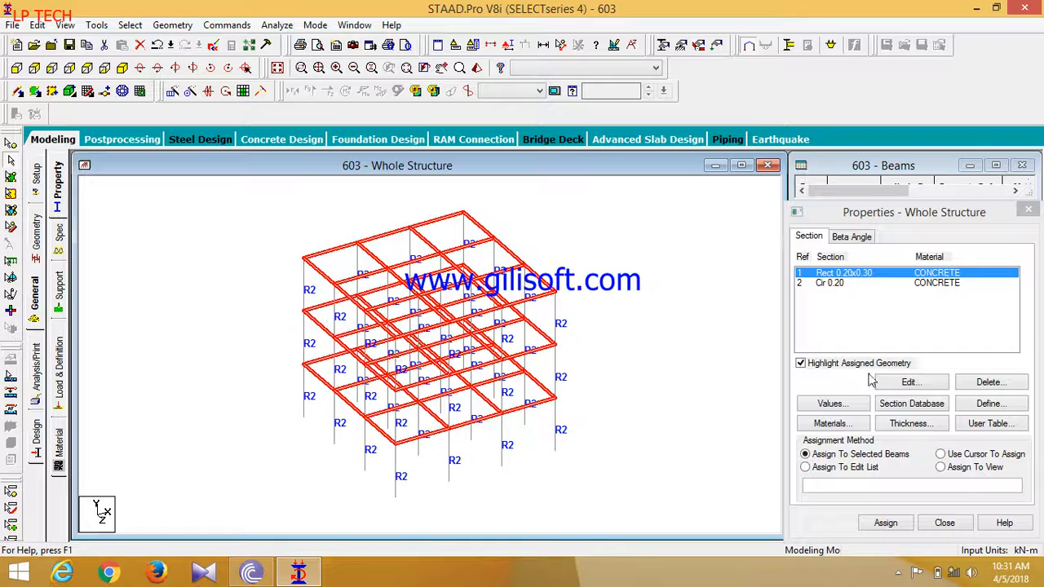
{"action": "left_click", "coordinate": [885, 523]}
{"action": "left_click", "coordinate": [928, 411]}
{"action": "left_click", "coordinate": [750, 401]}
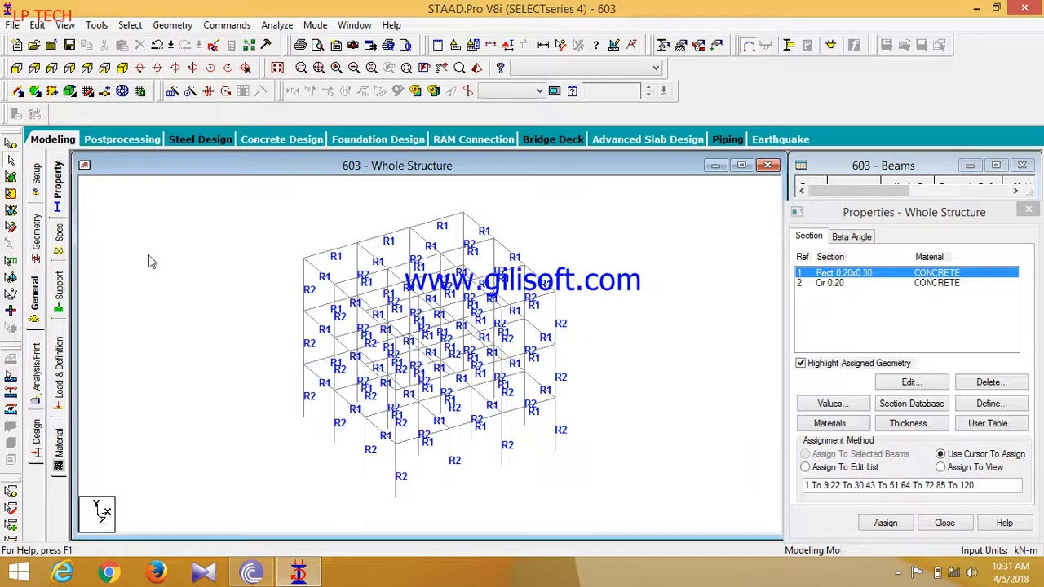
Step: Inspect the frame in a 3D rendering from several angles and close the rendered view
{"action": "right_click", "coordinate": [189, 255]}
{"action": "left_click", "coordinate": [240, 527]}
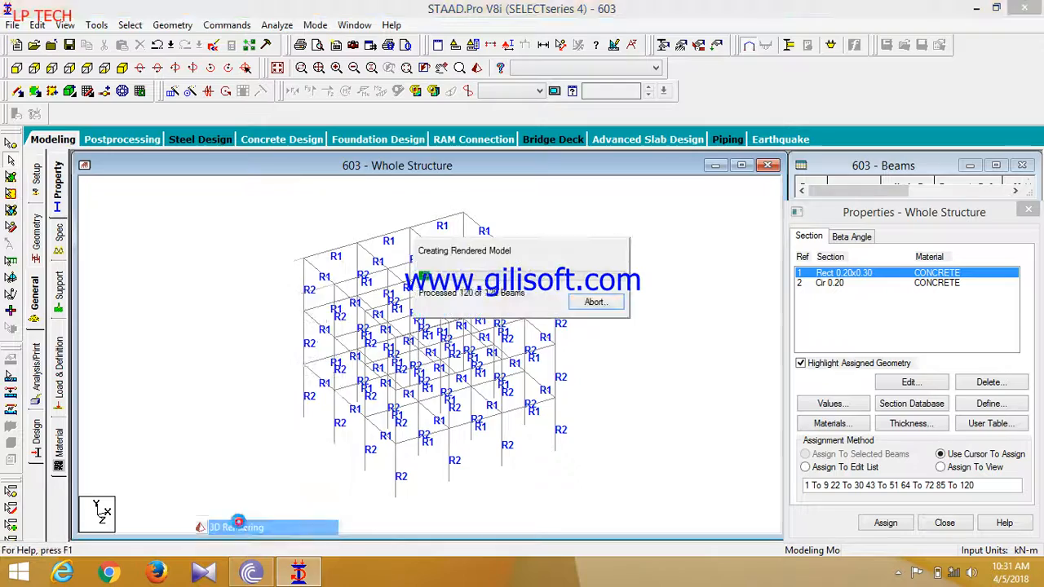
{"action": "left_click_drag", "start_coordinate": [393, 326], "coordinate": [489, 281]}
{"action": "left_click_drag", "start_coordinate": [454, 248], "coordinate": [373, 238]}
{"action": "left_click", "coordinate": [671, 237]}
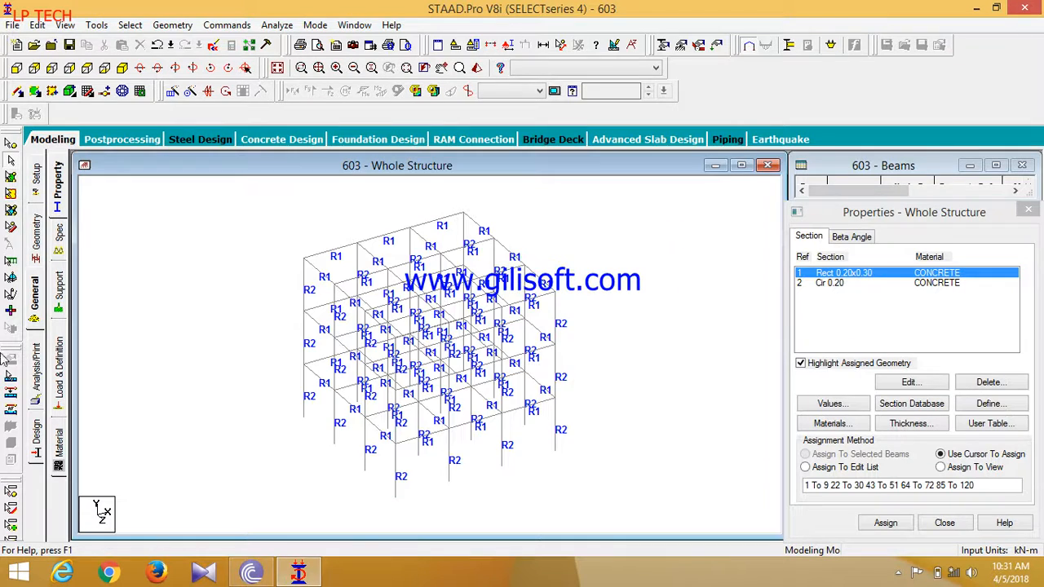
Step: Create a fixed support for the structure
{"action": "left_click", "coordinate": [64, 298]}
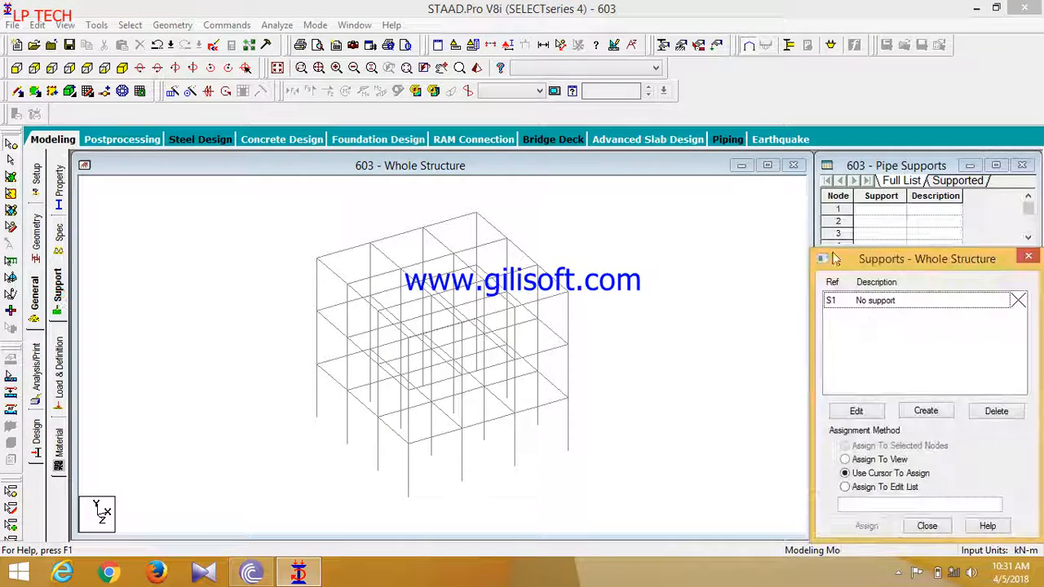
{"action": "left_click", "coordinate": [926, 411]}
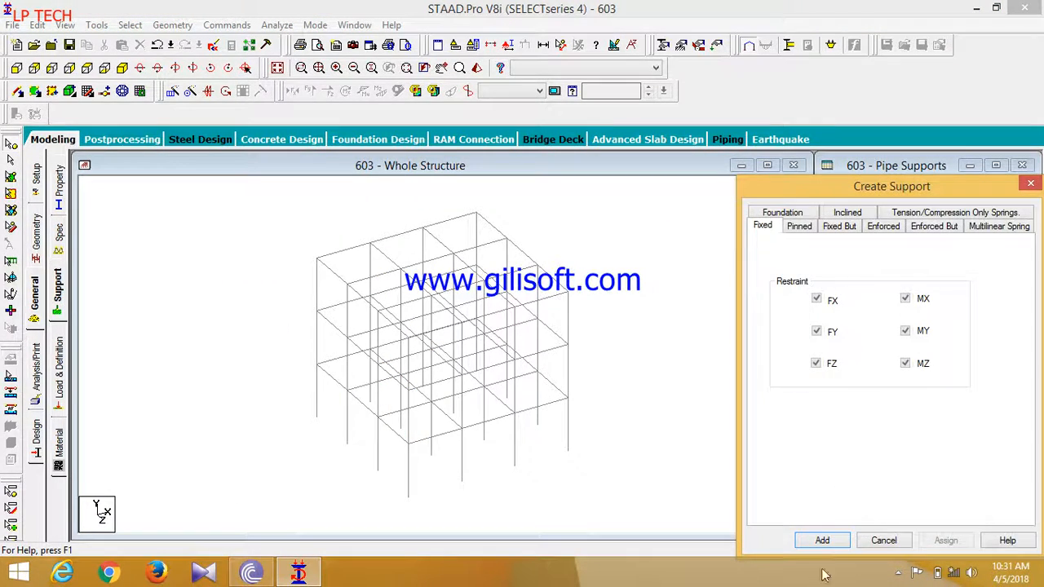
{"action": "left_click", "coordinate": [823, 540]}
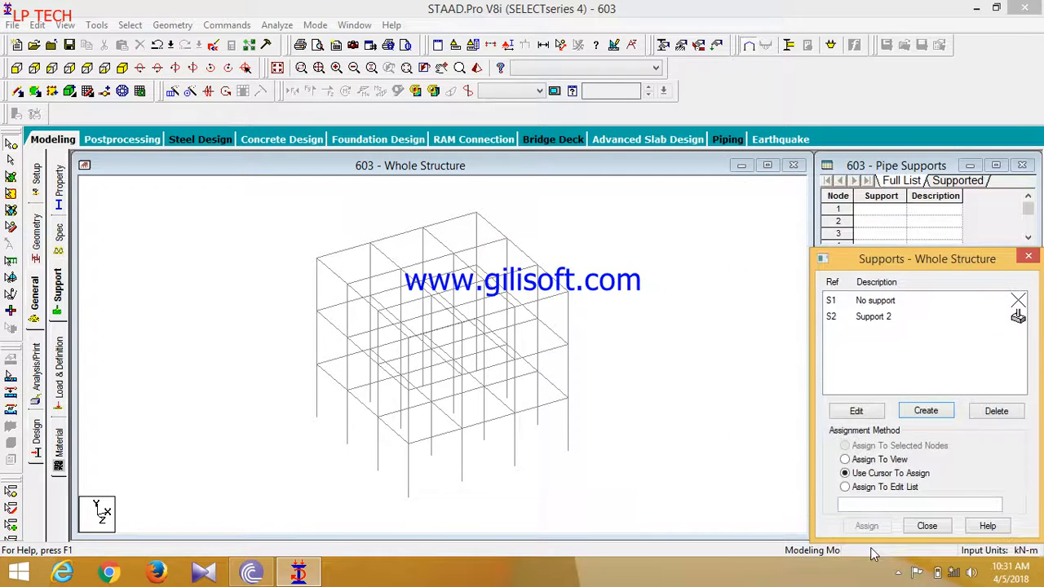
Step: Assign the fixed support (Support 2) to all base nodes of the frame and return to the isometric view
{"action": "left_click", "coordinate": [876, 318]}
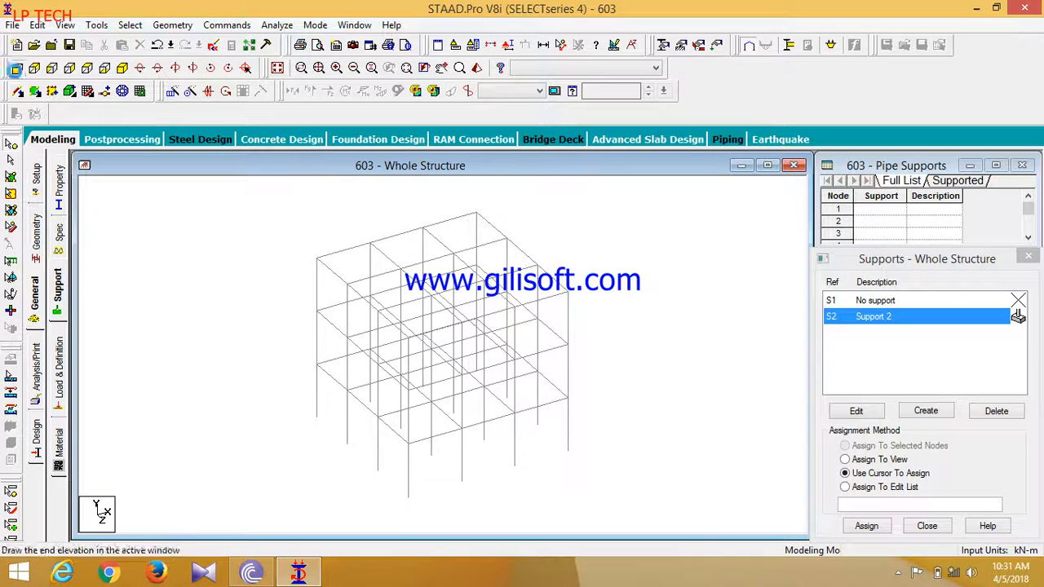
{"action": "left_click", "coordinate": [17, 67]}
{"action": "left_click_drag", "start_coordinate": [636, 519], "coordinate": [247, 477]}
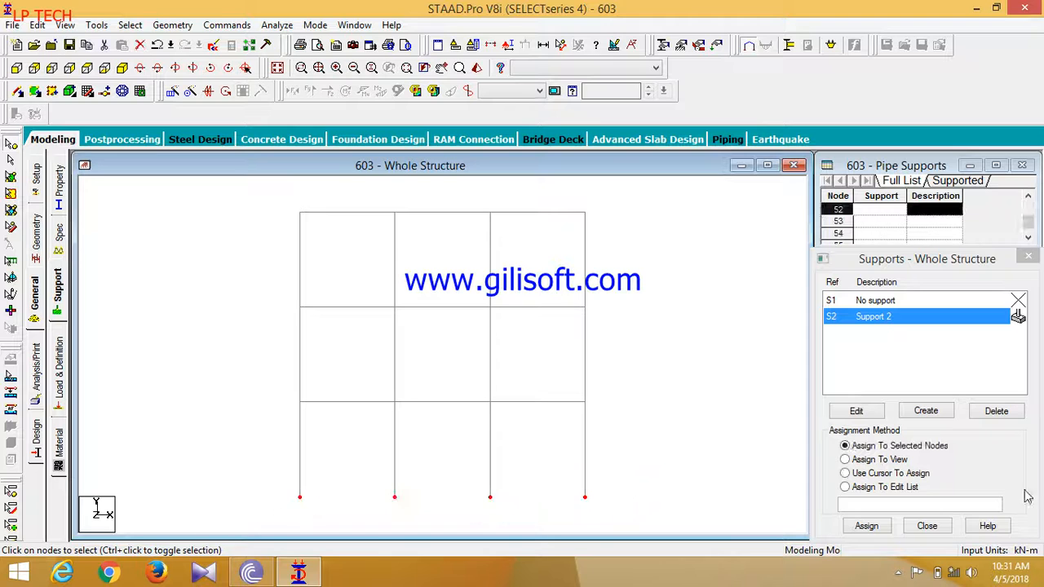
{"action": "left_click", "coordinate": [867, 527]}
{"action": "left_click", "coordinate": [865, 434]}
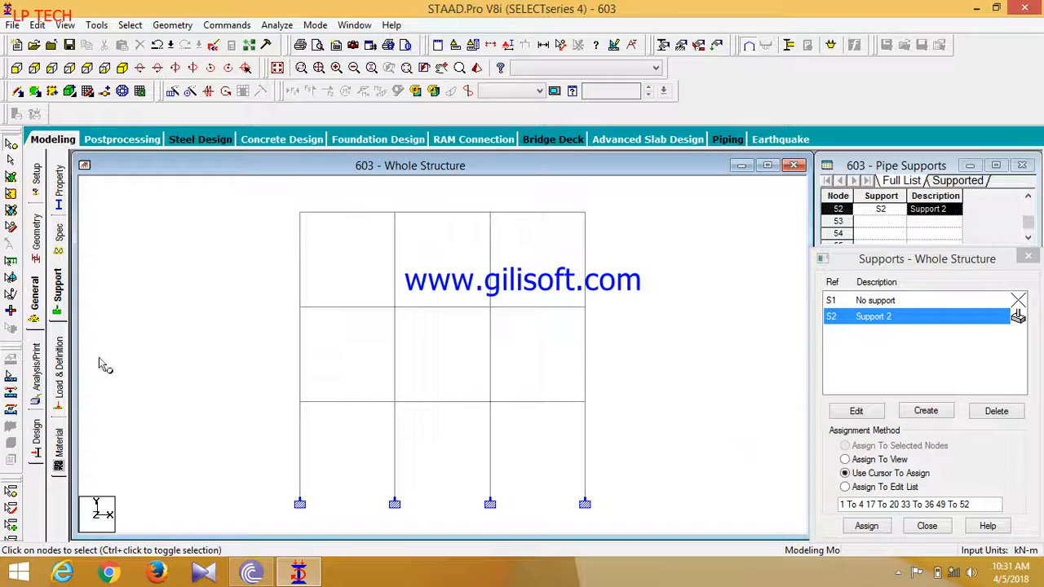
{"action": "left_click", "coordinate": [122, 68]}
Step: Start a new seismic definition of type IS 1893 - 2002/2005 with 1893 Part 4 included
{"action": "left_click", "coordinate": [60, 375]}
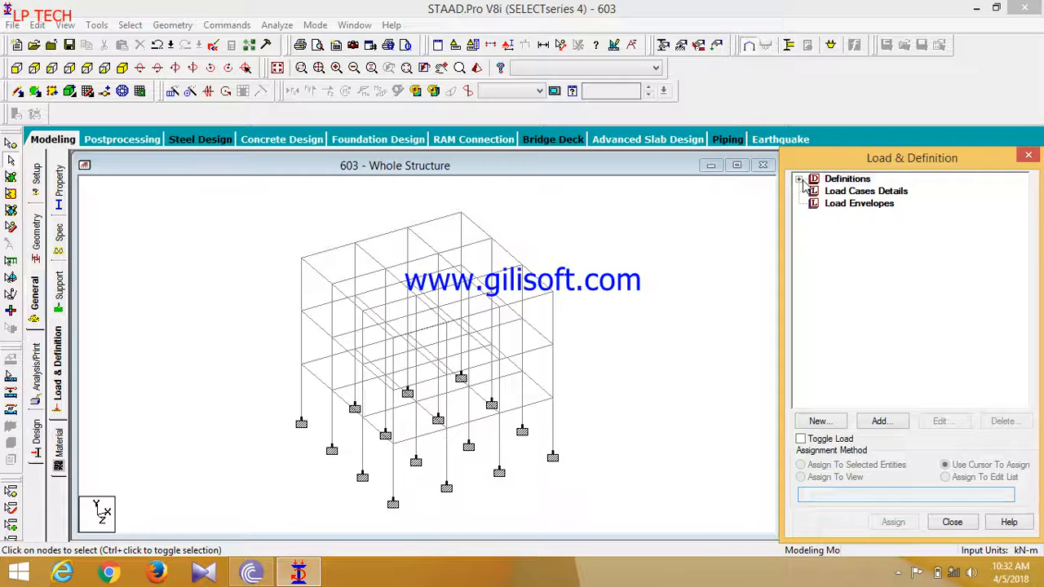
{"action": "left_click", "coordinate": [845, 179]}
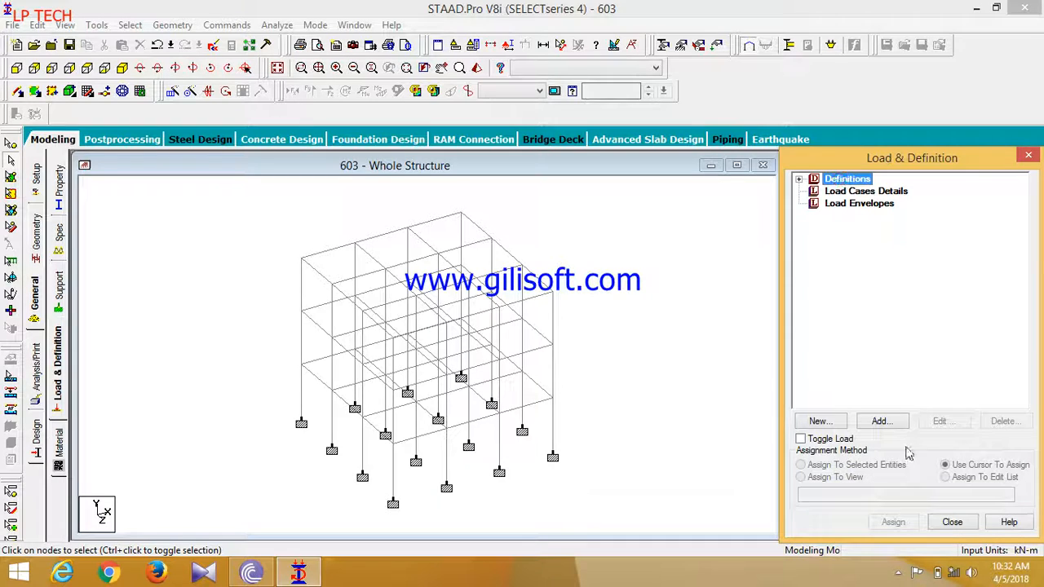
{"action": "double_click", "coordinate": [852, 180]}
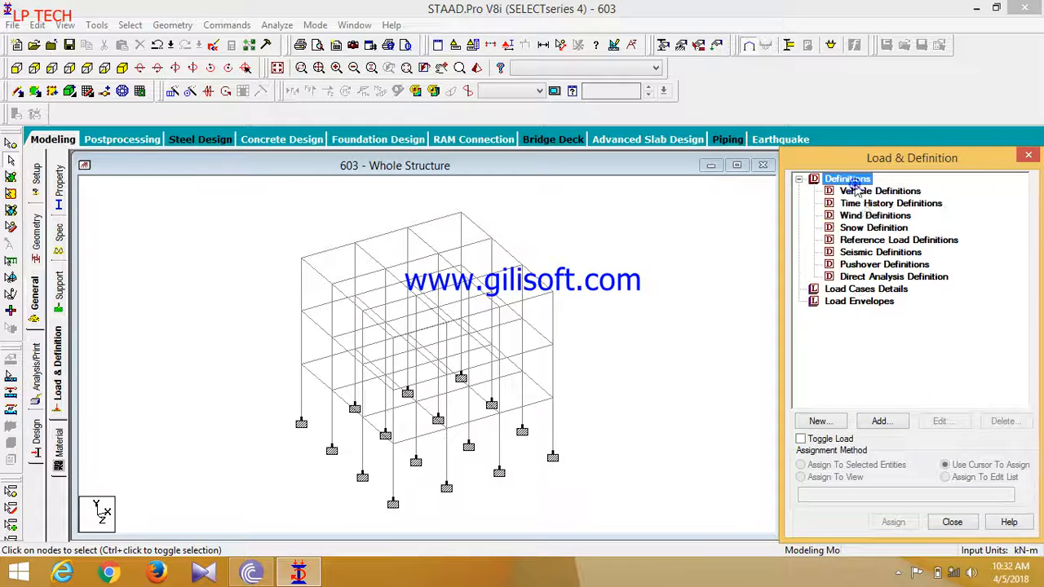
{"action": "left_click", "coordinate": [864, 254]}
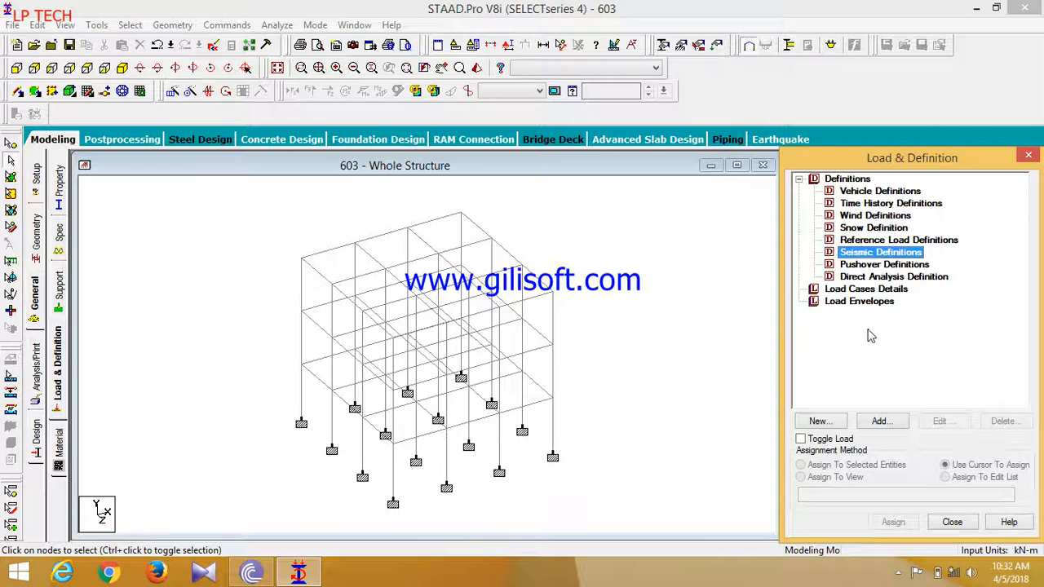
{"action": "left_click", "coordinate": [889, 421]}
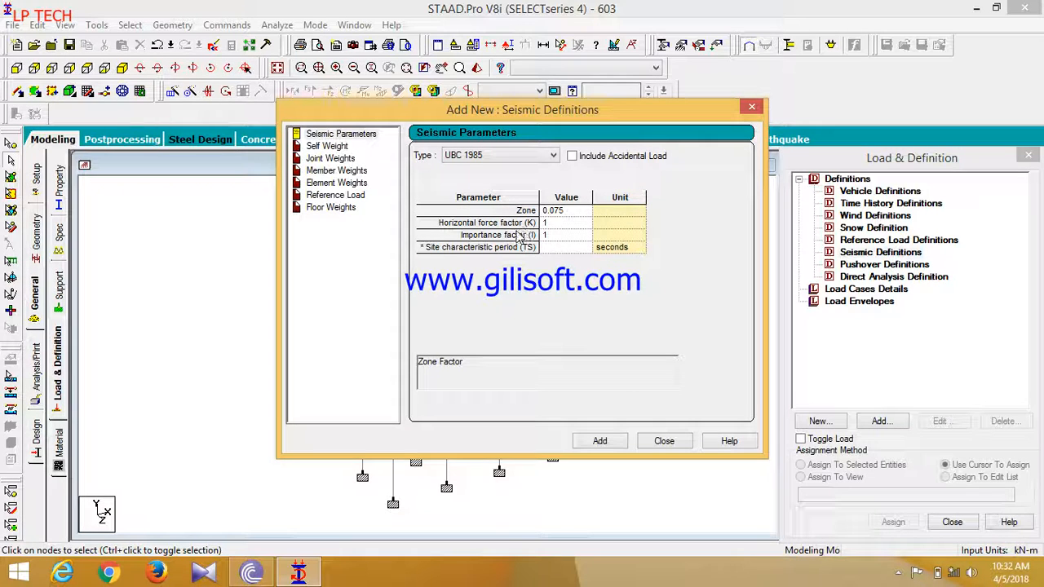
{"action": "left_click", "coordinate": [498, 159]}
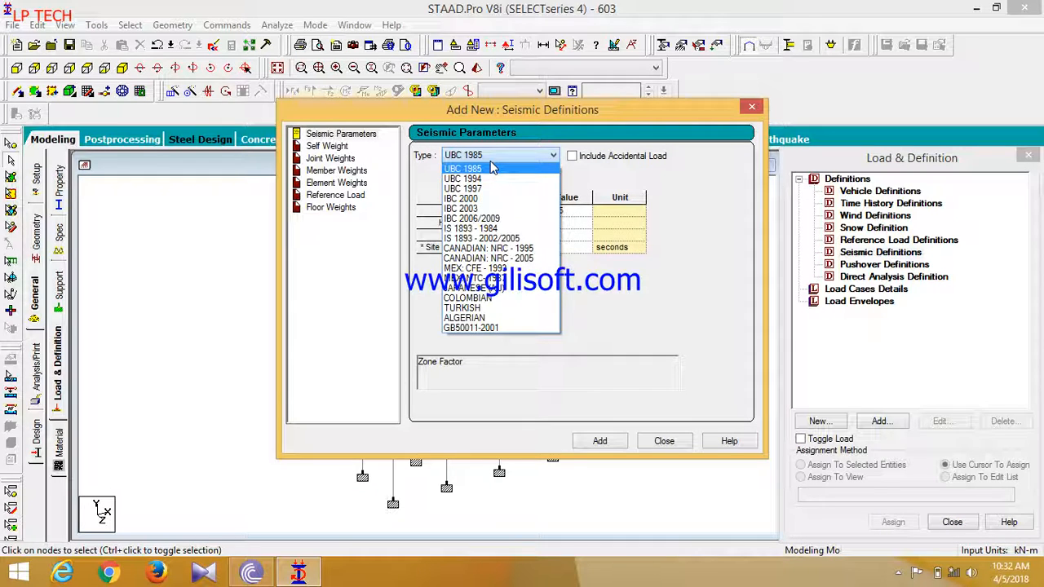
{"action": "left_click", "coordinate": [515, 239]}
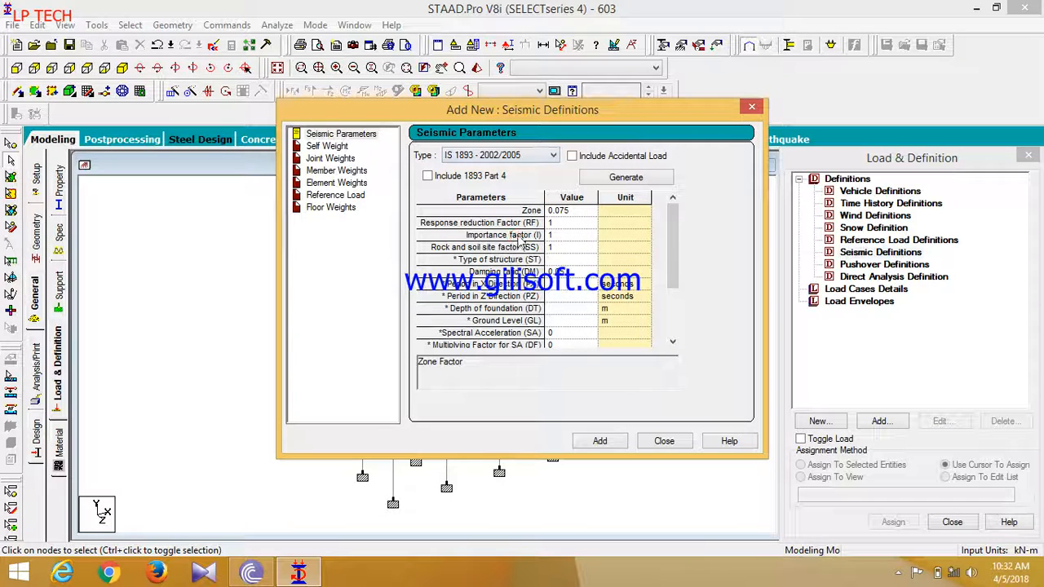
{"action": "left_click", "coordinate": [428, 177]}
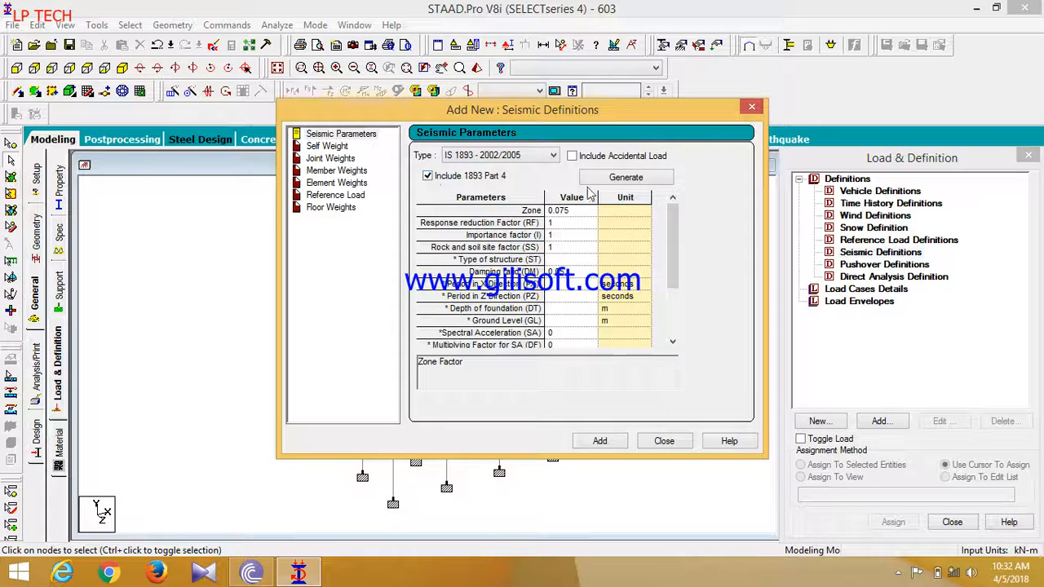
Step: Generate the IS 1893 parameters for Agra with Special RC Moment Resisting Frame, Important Building, Soft Soil, RC Frame Building and damping .05
{"action": "left_click", "coordinate": [620, 177]}
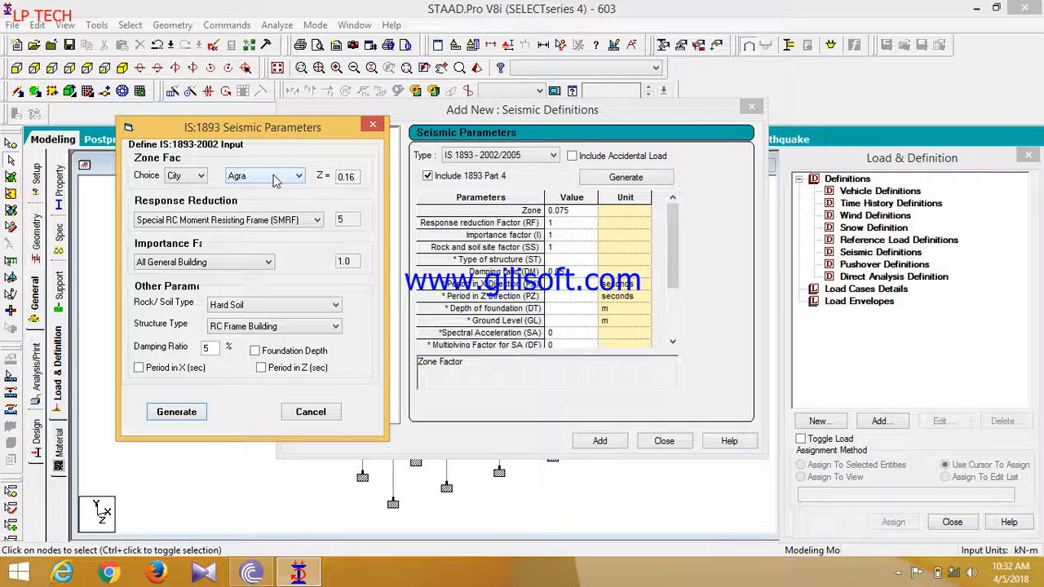
{"action": "left_click", "coordinate": [230, 220]}
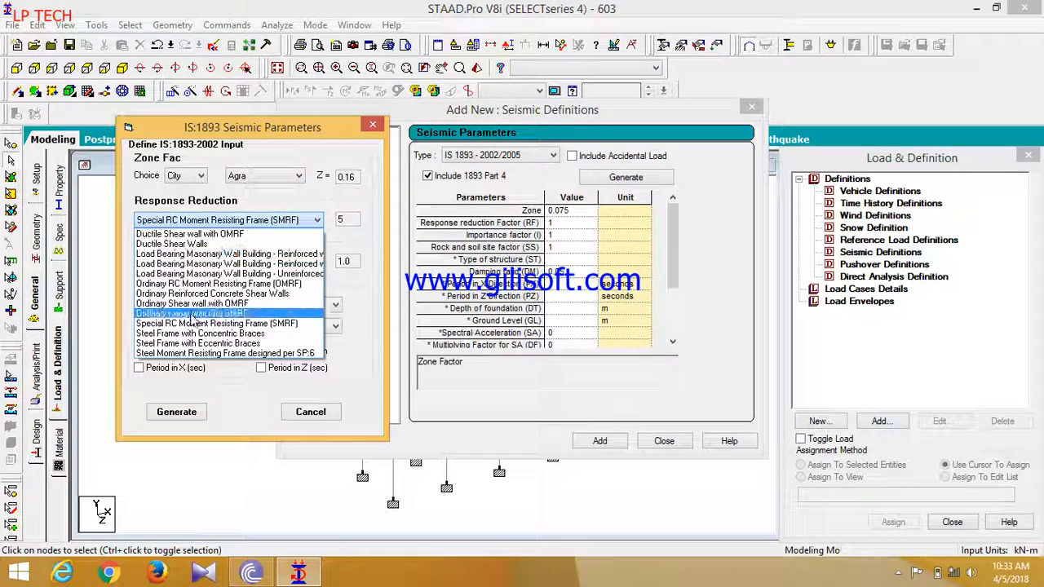
{"action": "left_click", "coordinate": [190, 321]}
{"action": "left_click", "coordinate": [202, 263]}
{"action": "left_click", "coordinate": [199, 276]}
{"action": "left_click", "coordinate": [219, 305]}
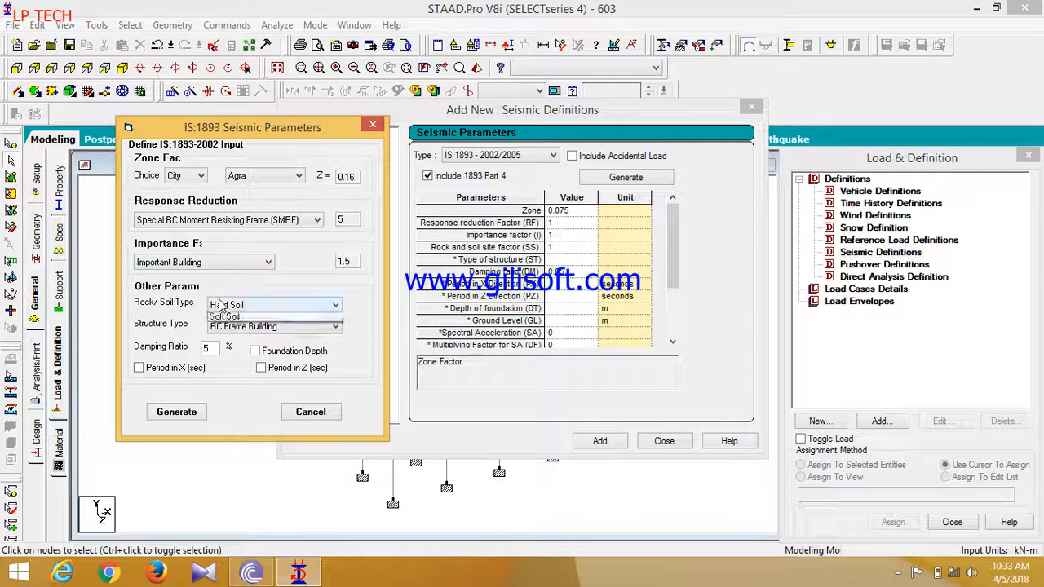
{"action": "left_click", "coordinate": [225, 338]}
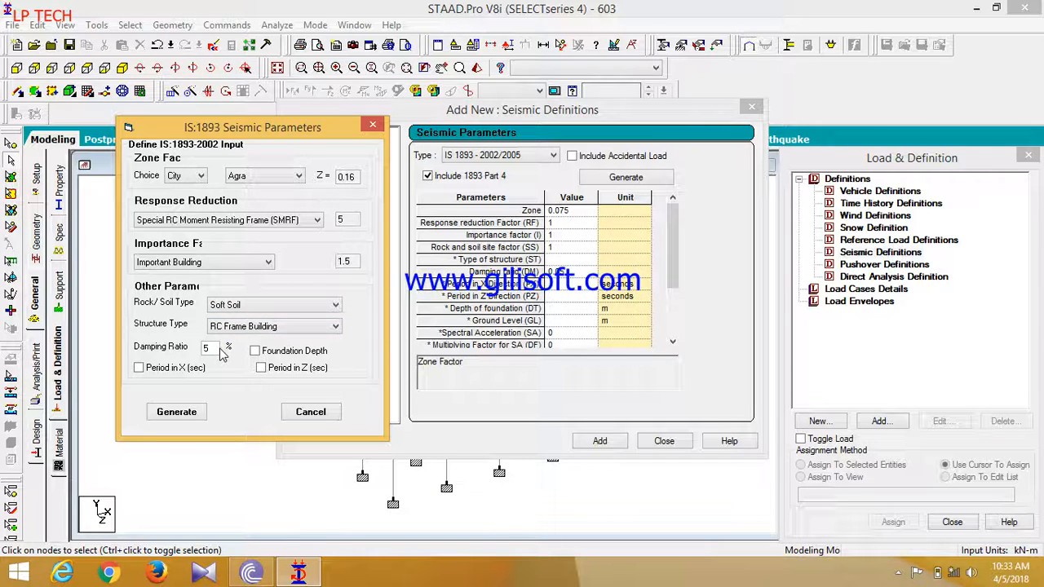
{"action": "double_click", "coordinate": [218, 348]}
{"action": "key", "text": "BackSpace"}
{"action": "type", "text": ".05"}
{"action": "left_click", "coordinate": [176, 412]}
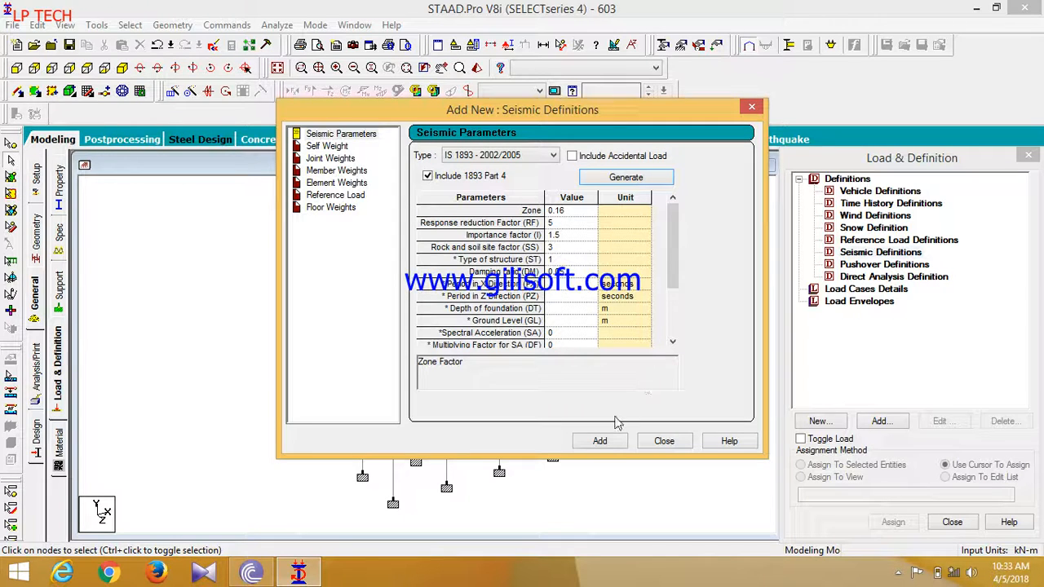
Step: Add the generated seismic parameters and a self weight with factor 1 to the seismic definition
{"action": "left_click", "coordinate": [601, 441]}
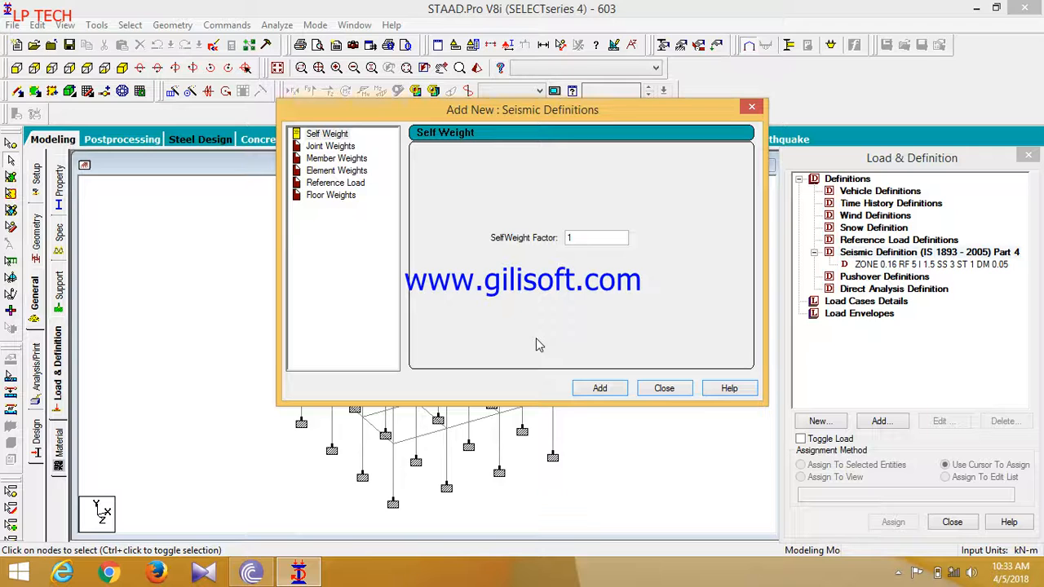
{"action": "left_click", "coordinate": [603, 389]}
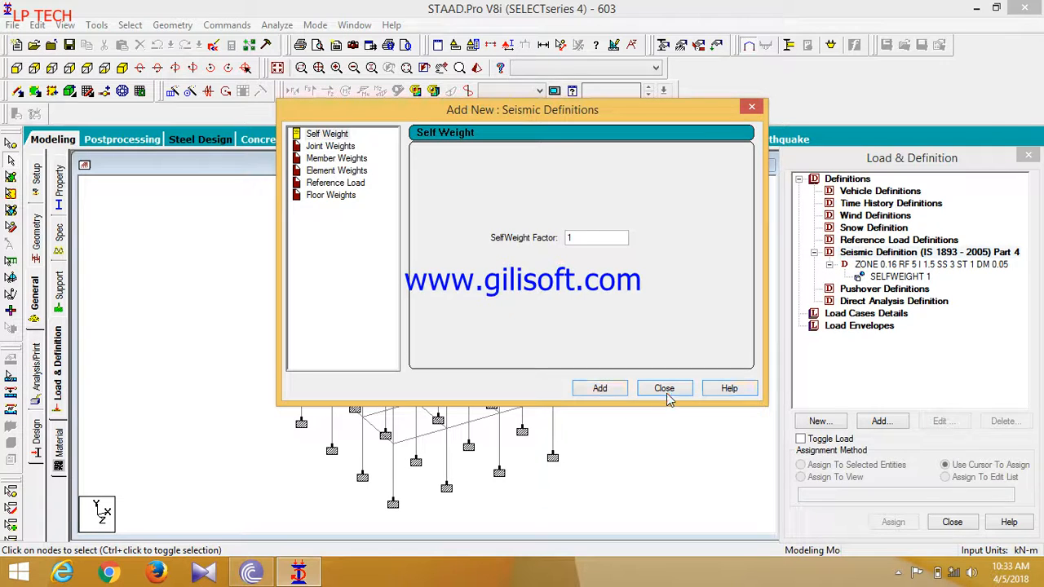
{"action": "left_click", "coordinate": [663, 389]}
{"action": "left_click", "coordinate": [878, 276]}
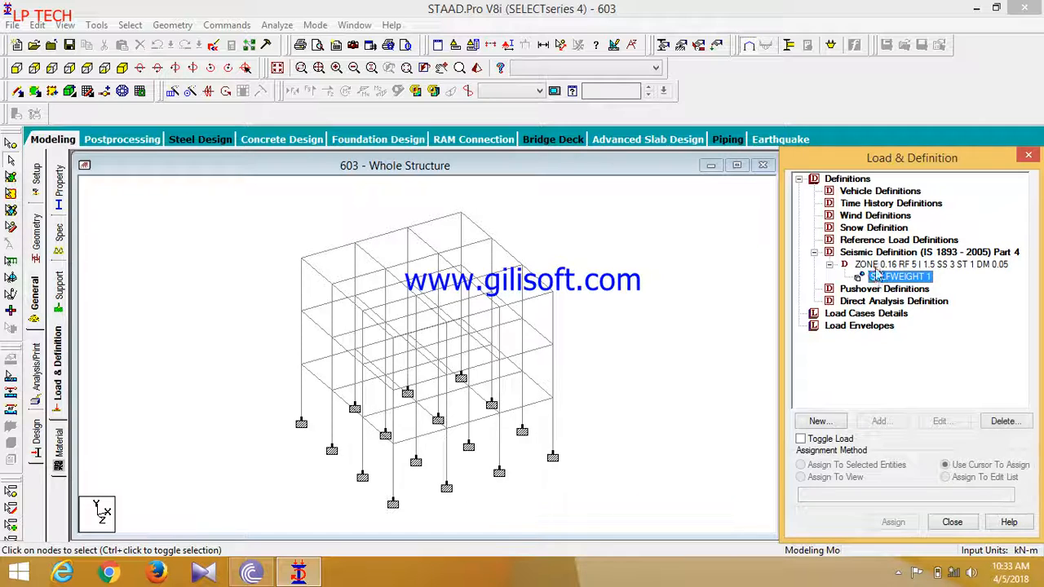
{"action": "left_click", "coordinate": [874, 265]}
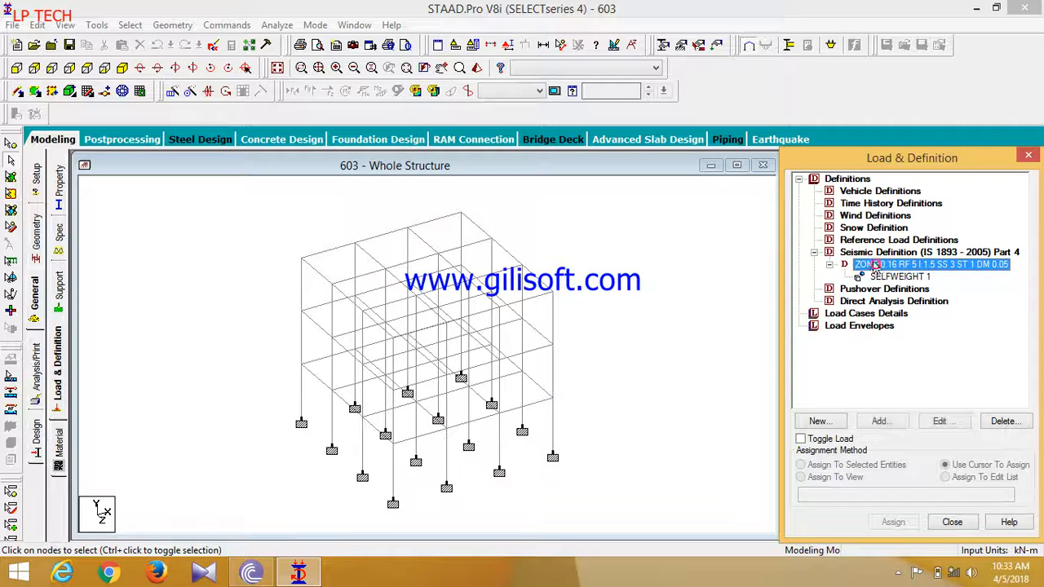
Step: Create primary load case 1 with loading type Seismic and title EL X+VE
{"action": "left_click", "coordinate": [799, 178]}
{"action": "left_click", "coordinate": [865, 191]}
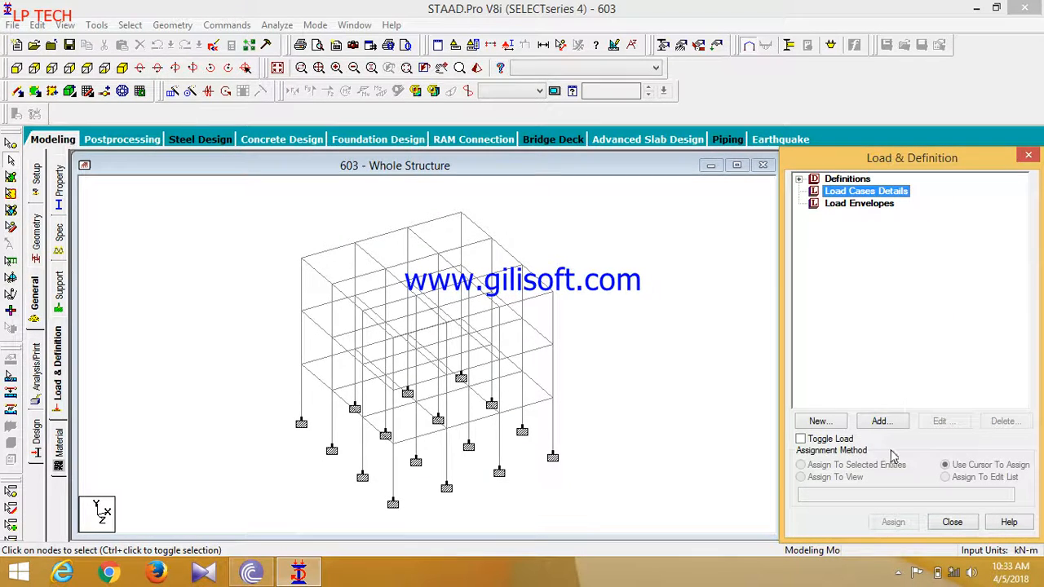
{"action": "left_click", "coordinate": [879, 421]}
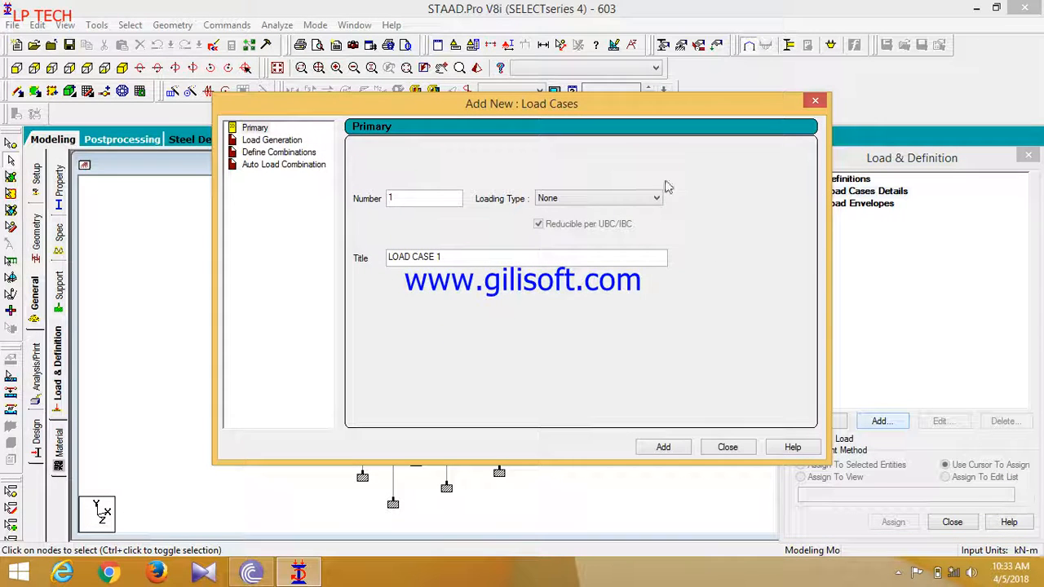
{"action": "left_click", "coordinate": [640, 199]}
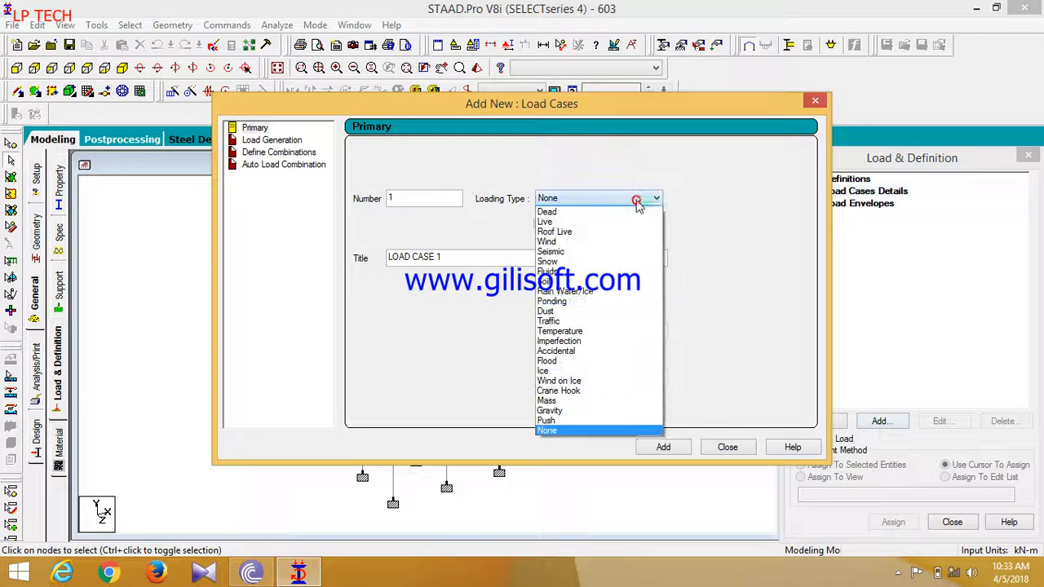
{"action": "left_click", "coordinate": [569, 251]}
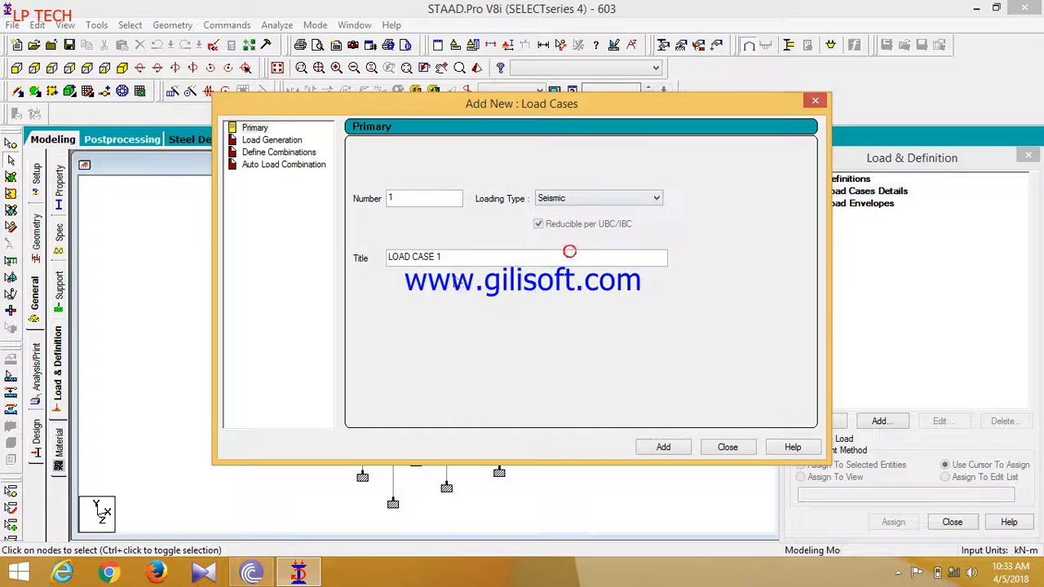
{"action": "left_click_drag", "start_coordinate": [452, 263], "coordinate": [366, 278]}
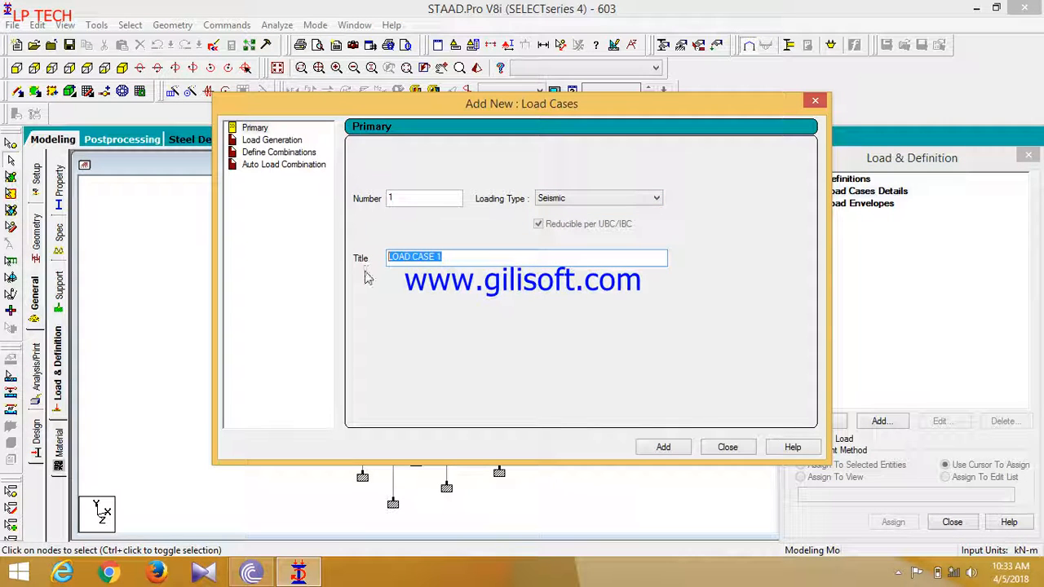
{"action": "type", "text": "EL X"}
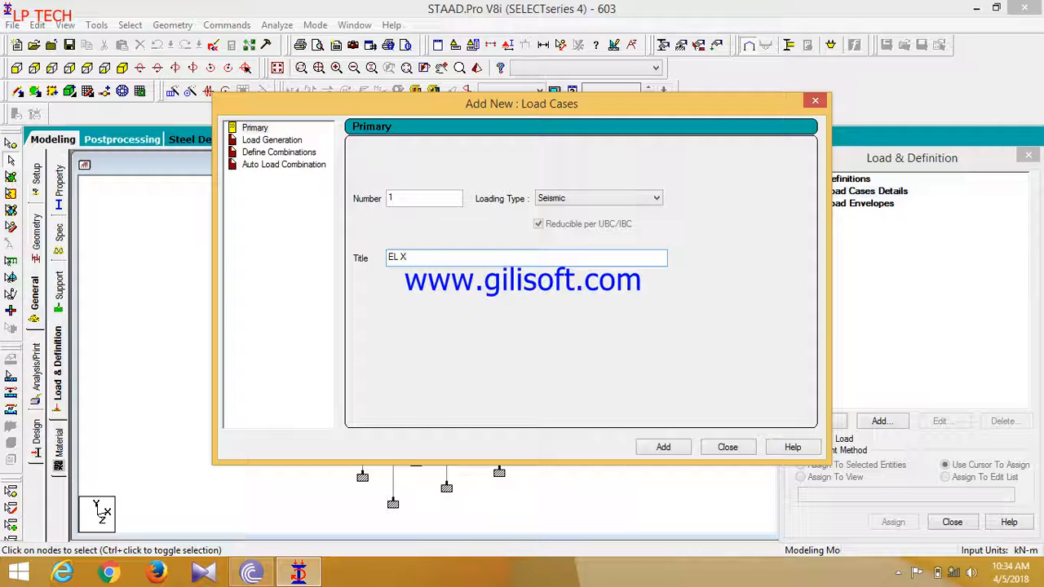
{"action": "type", "text": "+VE"}
{"action": "left_click", "coordinate": [664, 457]}
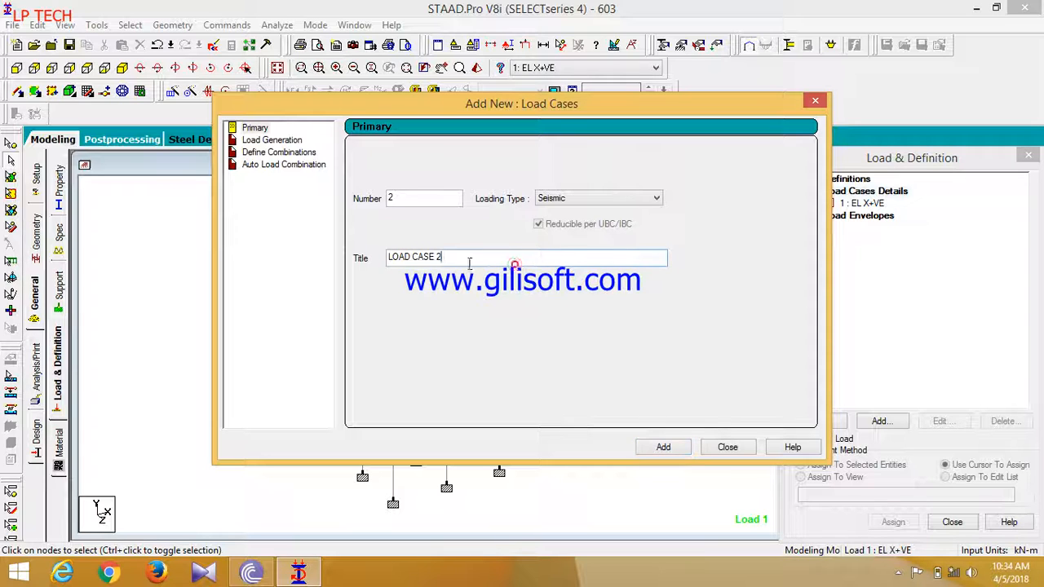
Step: Add seismic load case 2 titled EL X-VE
{"action": "left_click_drag", "start_coordinate": [500, 263], "coordinate": [362, 283]}
{"action": "type", "text": "EL X-VE"}
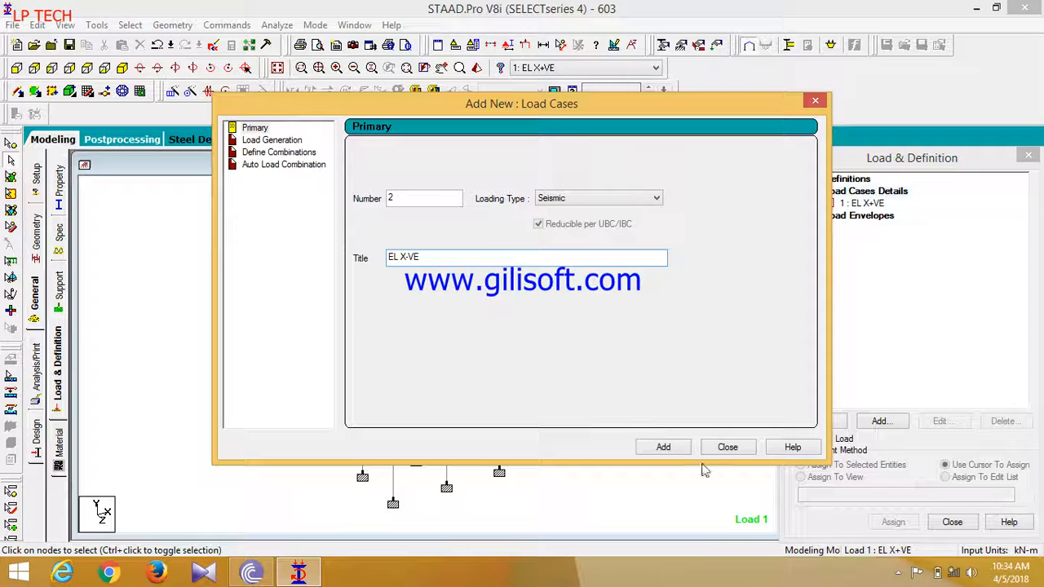
{"action": "left_click", "coordinate": [663, 447]}
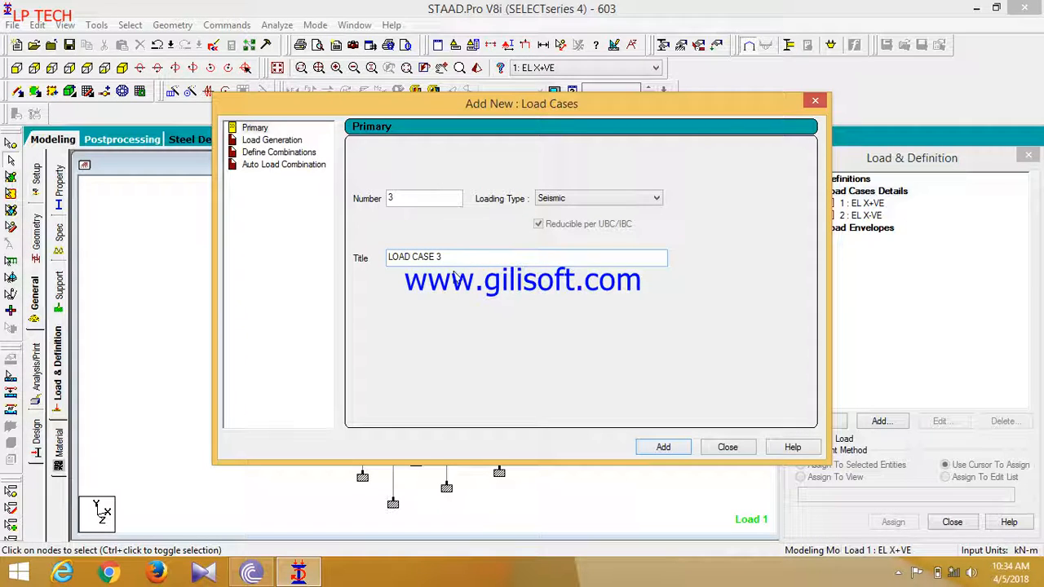
Step: Add seismic load cases 3 and 4 titled EL Z+VE and EL Z-VE
{"action": "left_click_drag", "start_coordinate": [462, 258], "coordinate": [357, 272]}
{"action": "type", "text": "EL Z+VE"}
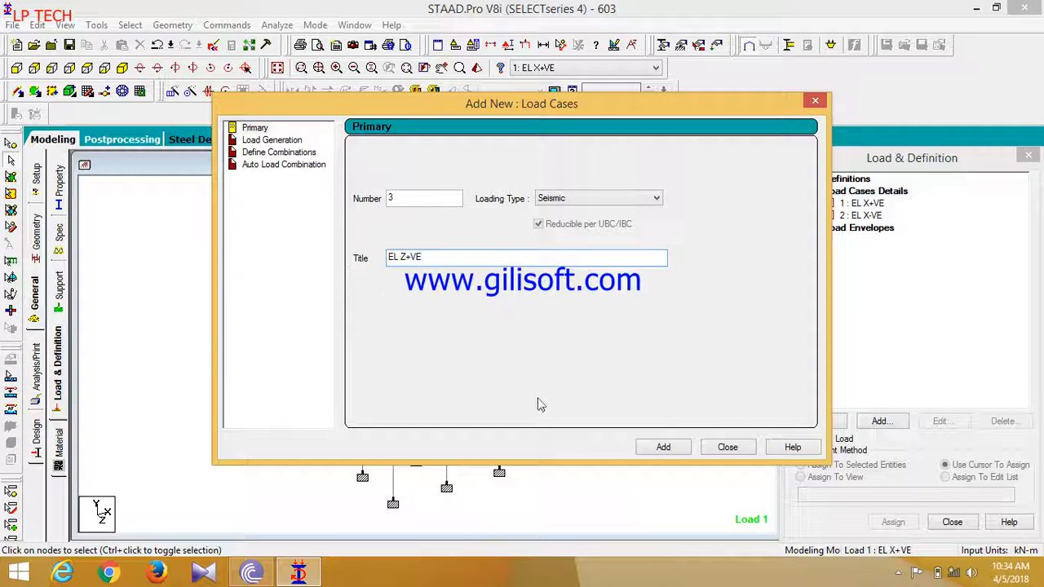
{"action": "left_click", "coordinate": [660, 447]}
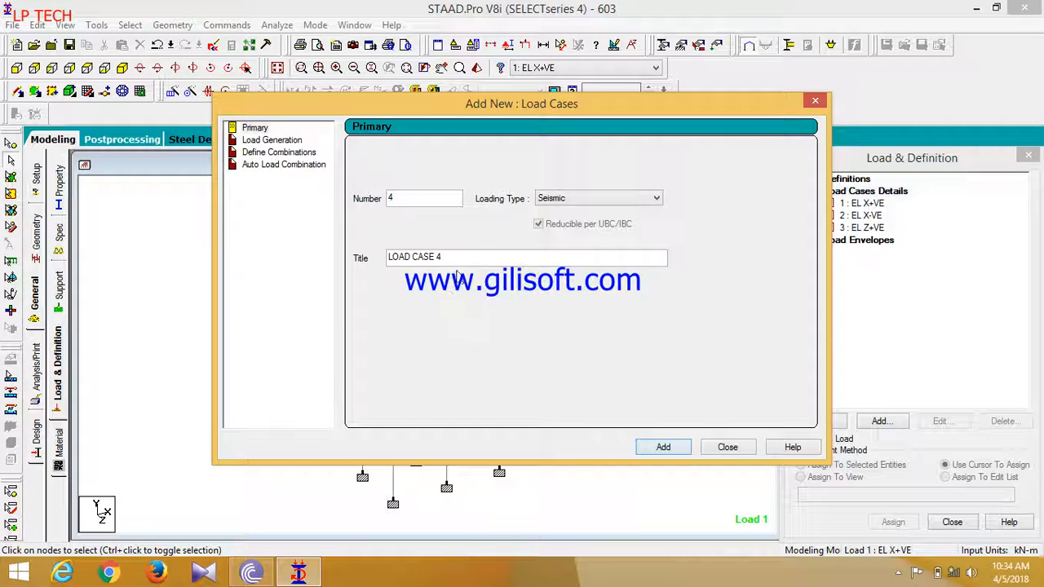
{"action": "left_click_drag", "start_coordinate": [460, 258], "coordinate": [326, 272]}
{"action": "type", "text": "W"}
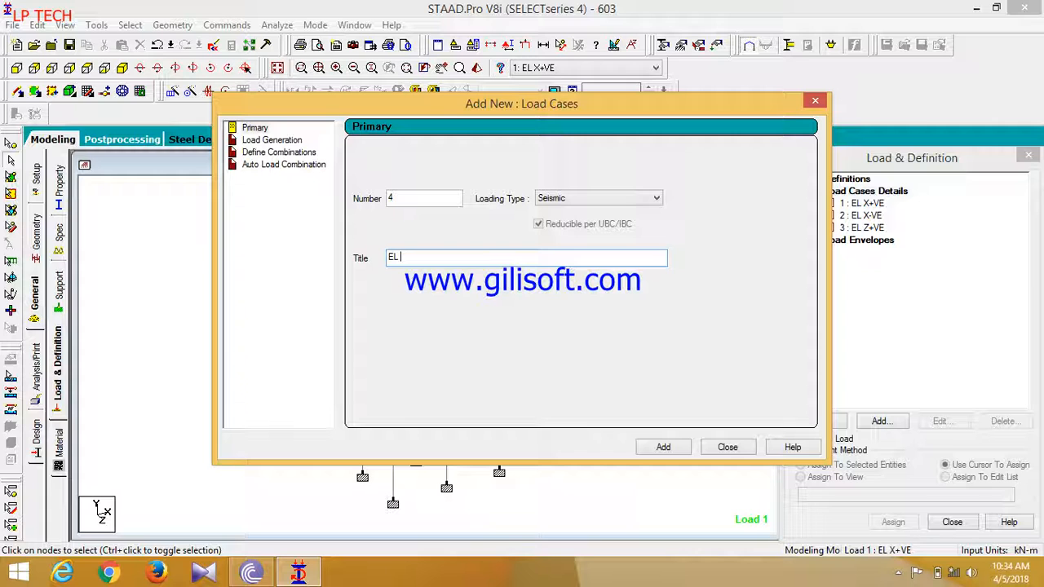
{"action": "type", "text": "L Z-VE"}
{"action": "left_click", "coordinate": [662, 449]}
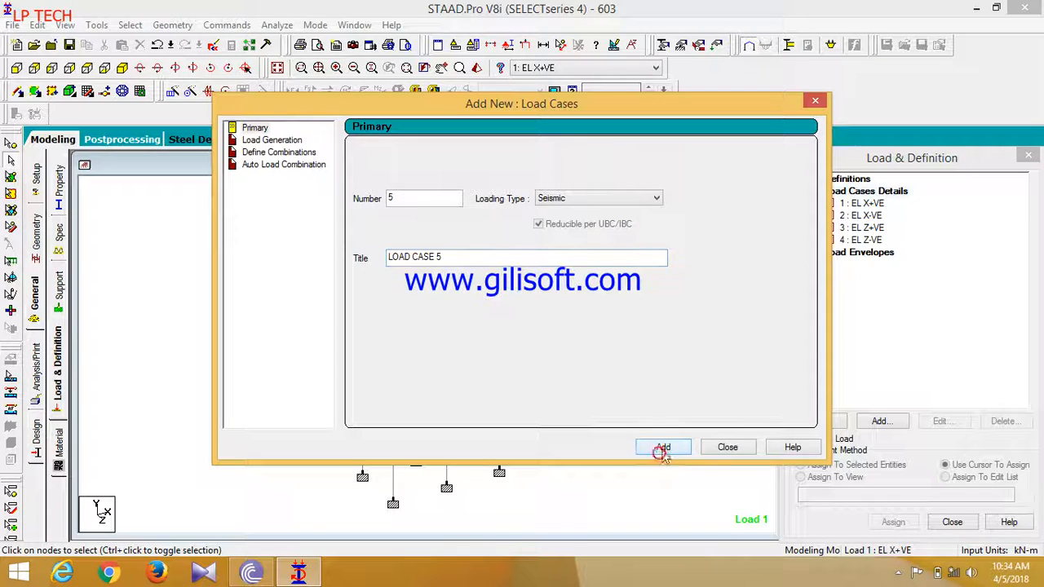
Step: Add primary load case 5 with loading type Dead and title L1
{"action": "left_click", "coordinate": [581, 200]}
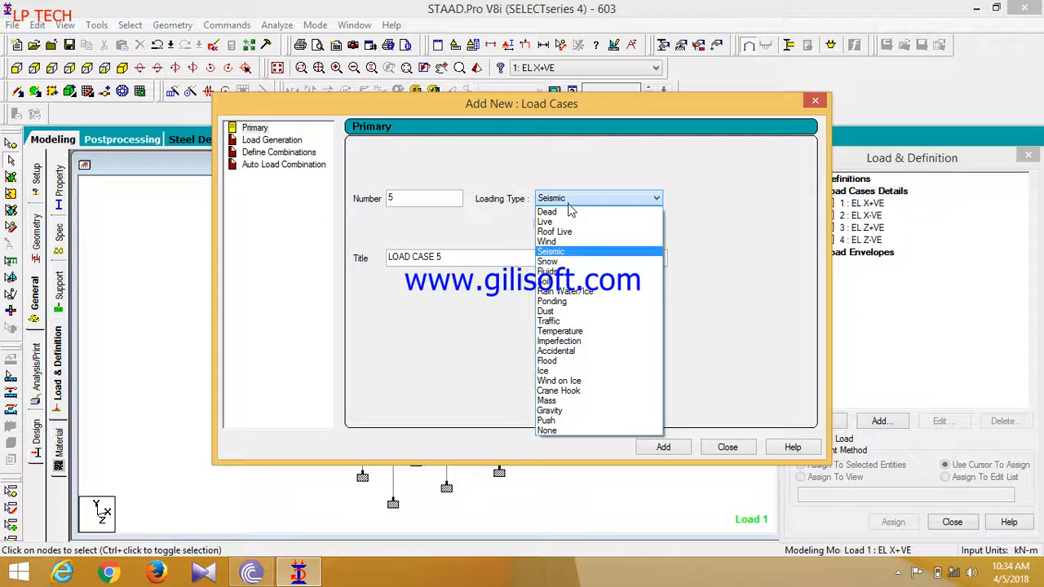
{"action": "left_click", "coordinate": [571, 212]}
{"action": "left_click", "coordinate": [528, 258]}
{"action": "left_click", "coordinate": [433, 275]}
{"action": "left_click_drag", "start_coordinate": [465, 261], "coordinate": [343, 280]}
{"action": "left_click", "coordinate": [455, 257]}
{"action": "type", "text": "L1"}
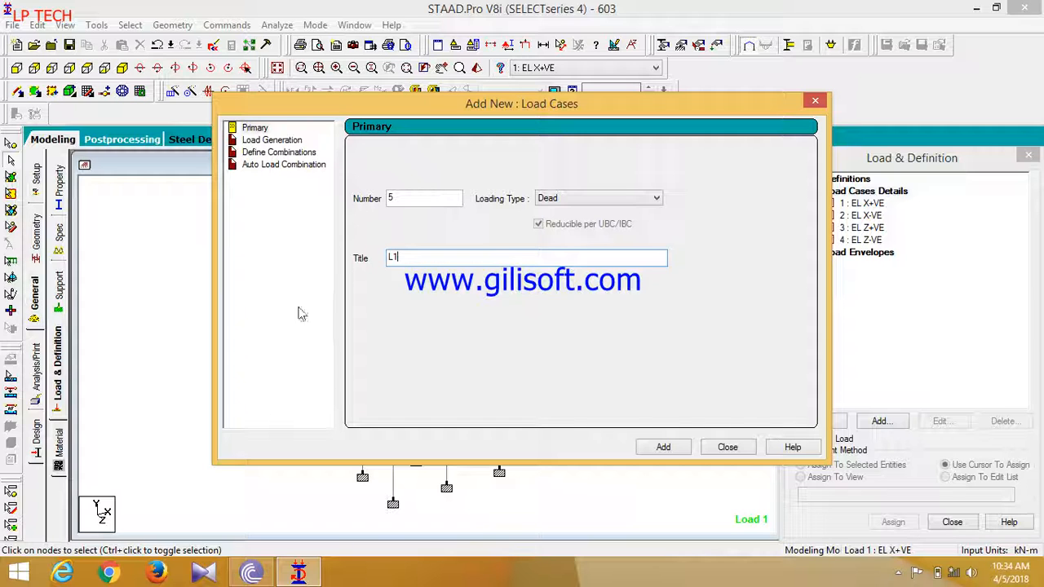
{"action": "left_click", "coordinate": [665, 448]}
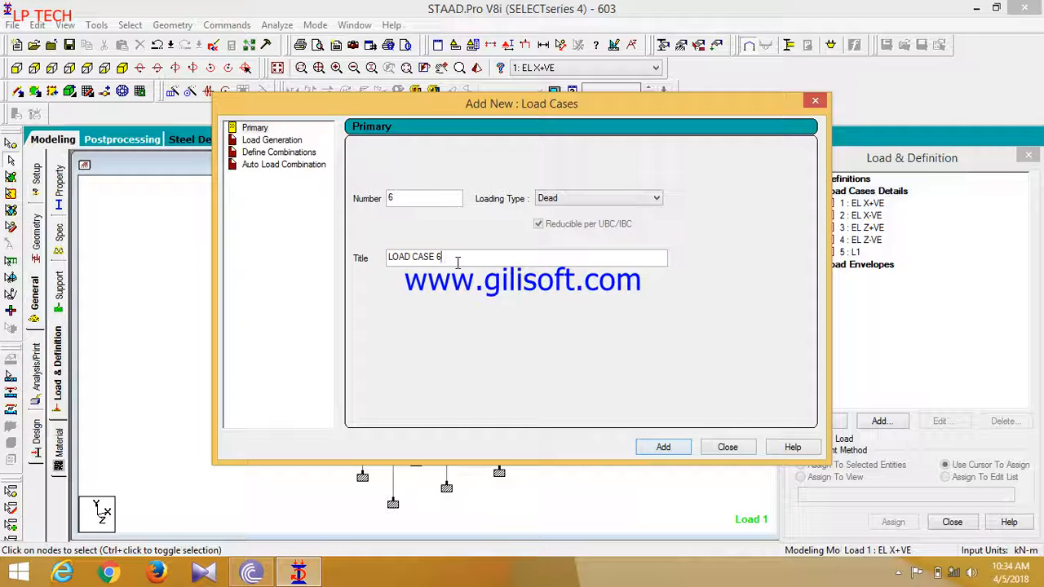
Step: Add dead load case 6 titled L2 and finish creating load cases
{"action": "left_click_drag", "start_coordinate": [455, 261], "coordinate": [377, 269]}
{"action": "type", "text": "L2"}
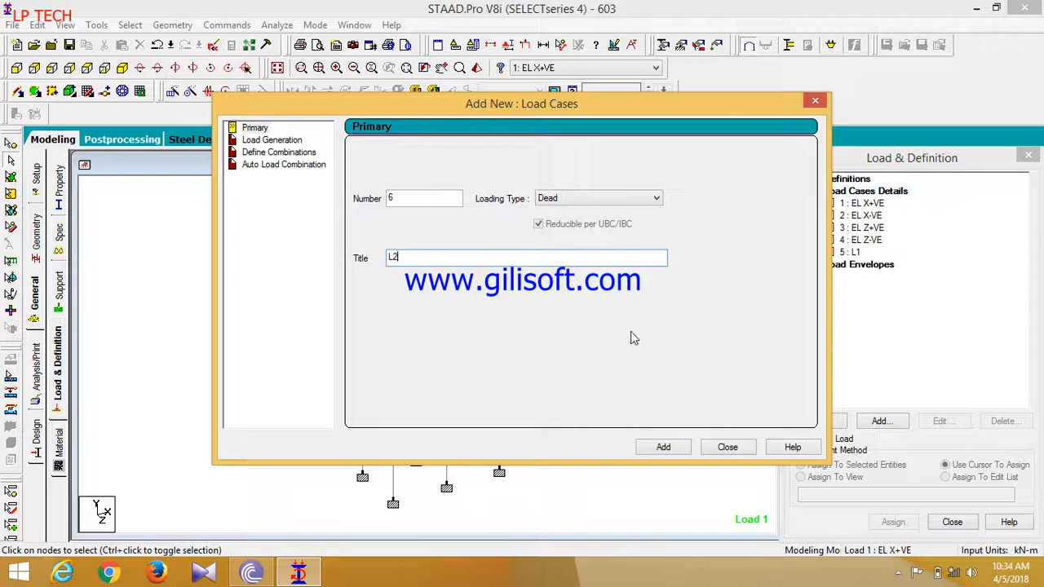
{"action": "left_click", "coordinate": [661, 448]}
{"action": "left_click", "coordinate": [721, 450]}
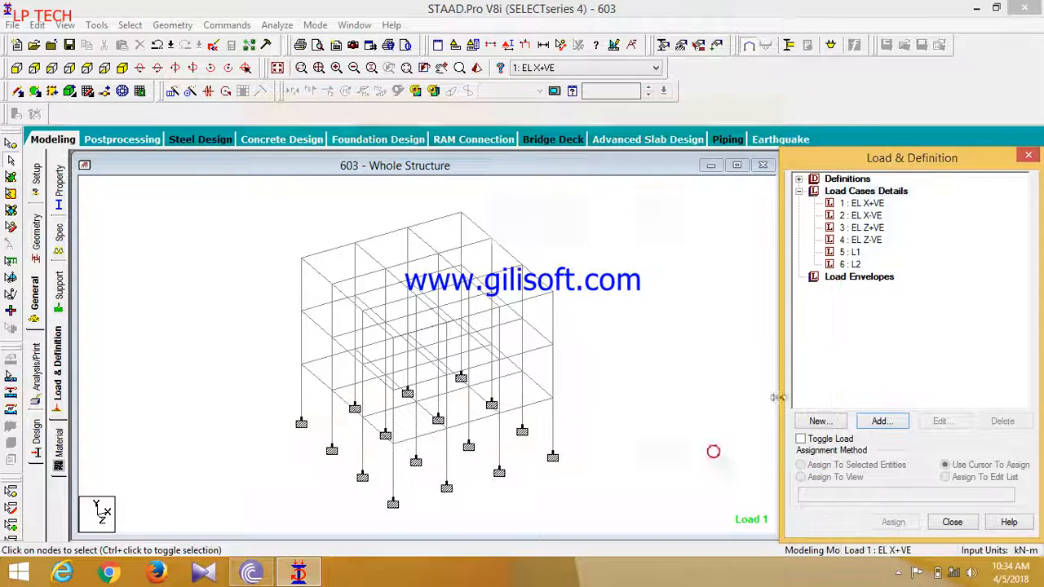
Step: Add a seismic load in the X direction with factor 1 to load case EL X+VE, accepting the auto save
{"action": "left_click", "coordinate": [865, 204]}
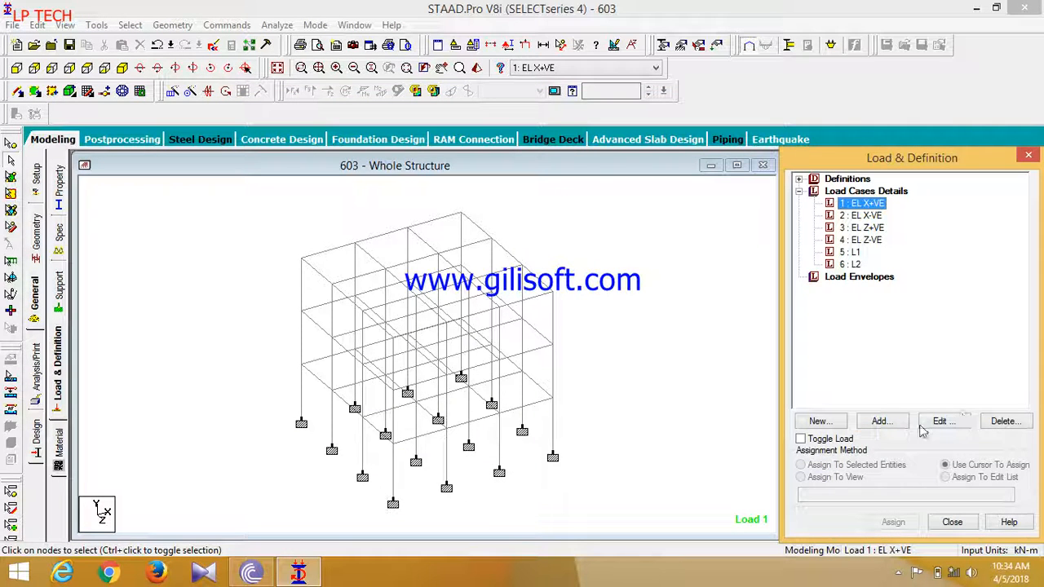
{"action": "left_click", "coordinate": [881, 421]}
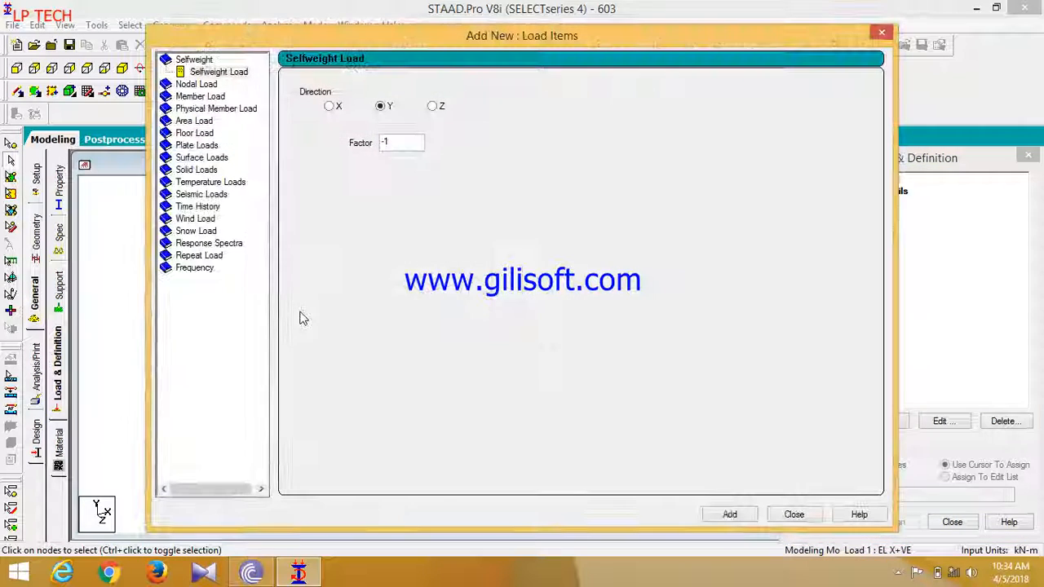
{"action": "left_click", "coordinate": [201, 196]}
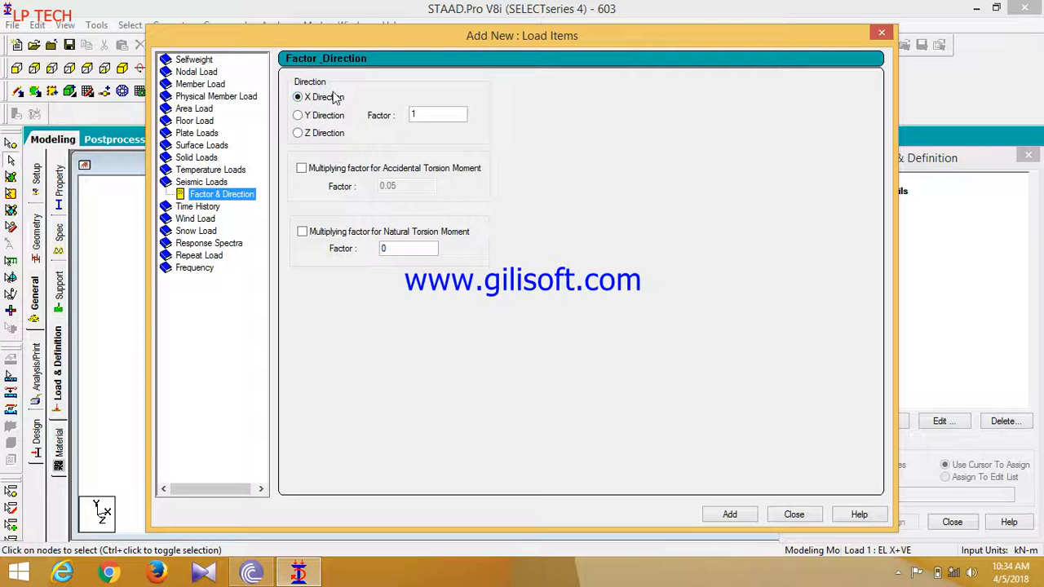
{"action": "left_click", "coordinate": [506, 320]}
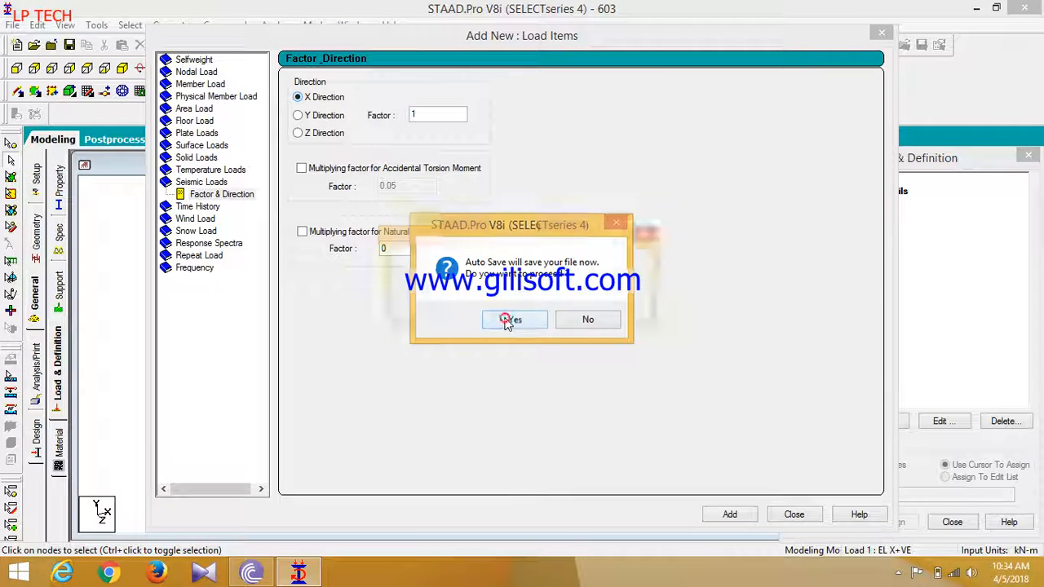
{"action": "left_click", "coordinate": [440, 308]}
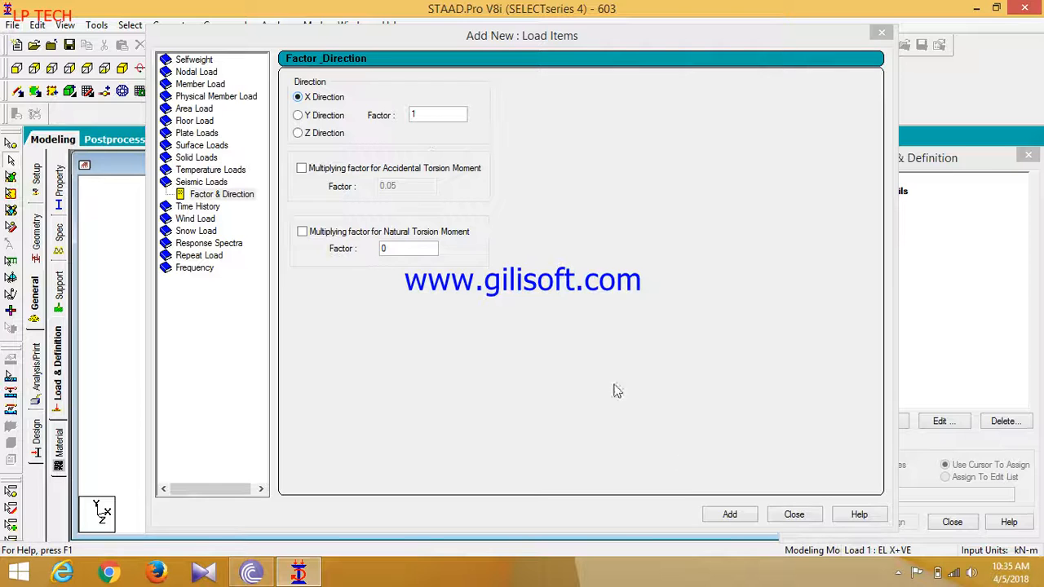
{"action": "left_click", "coordinate": [728, 513]}
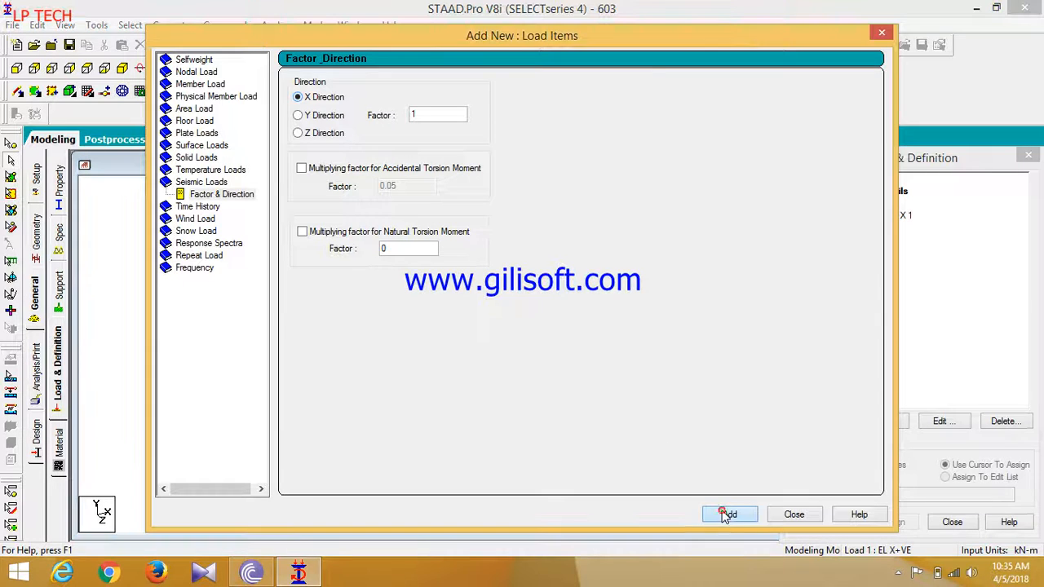
{"action": "left_click", "coordinate": [794, 516]}
Step: Add a seismic load in the X direction with factor -1 to load case EL X-VE
{"action": "left_click", "coordinate": [879, 206]}
{"action": "left_click", "coordinate": [883, 215]}
{"action": "left_click", "coordinate": [863, 228]}
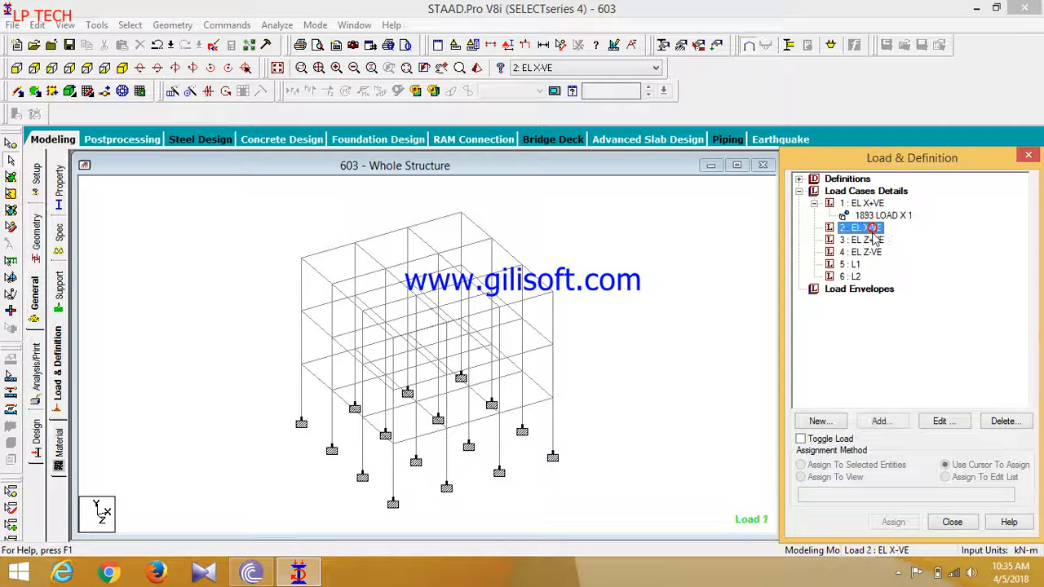
{"action": "left_click", "coordinate": [881, 421]}
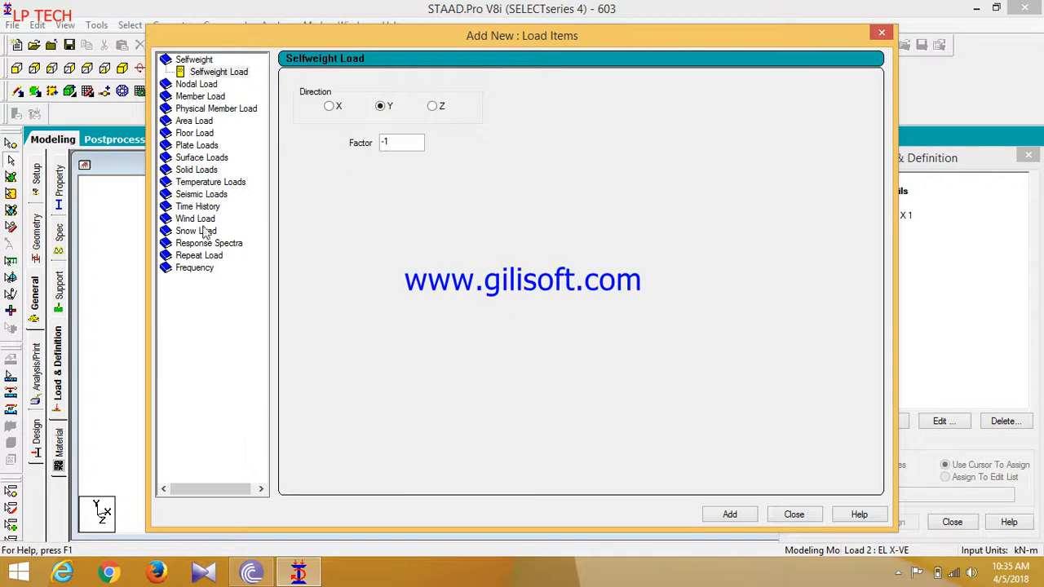
{"action": "left_click", "coordinate": [209, 194]}
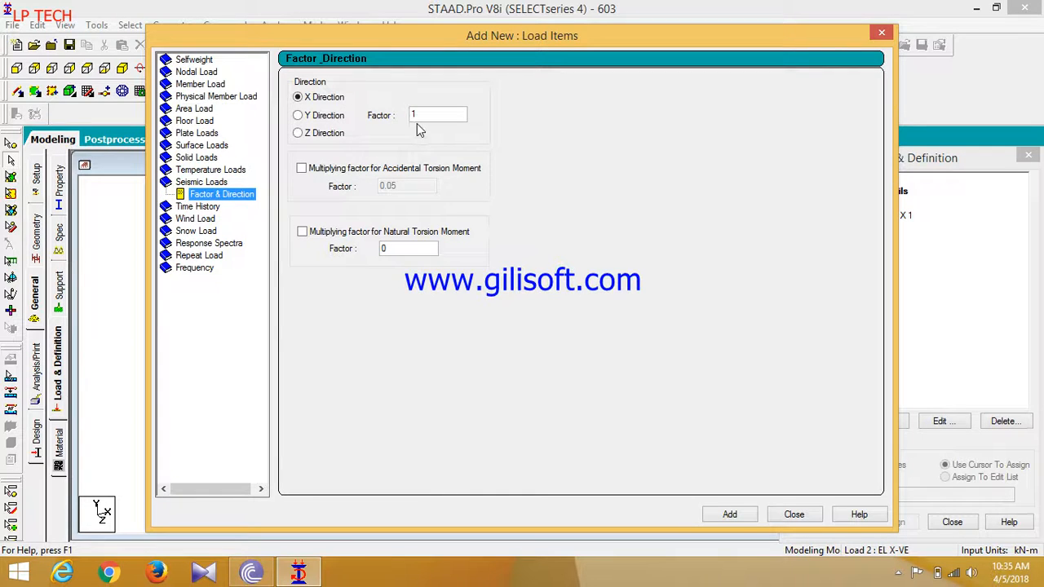
{"action": "double_click", "coordinate": [419, 115]}
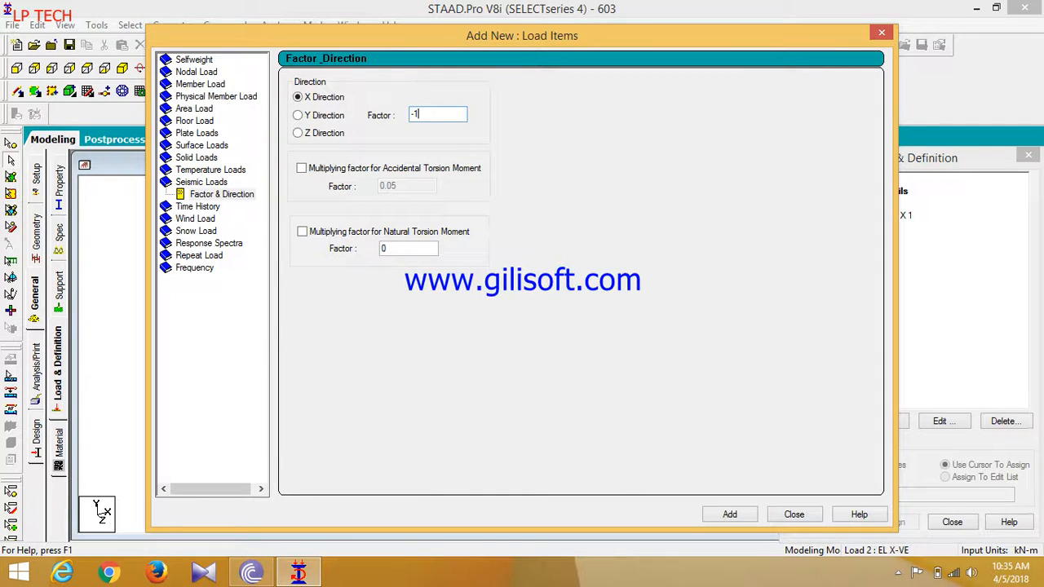
{"action": "left_click", "coordinate": [734, 515]}
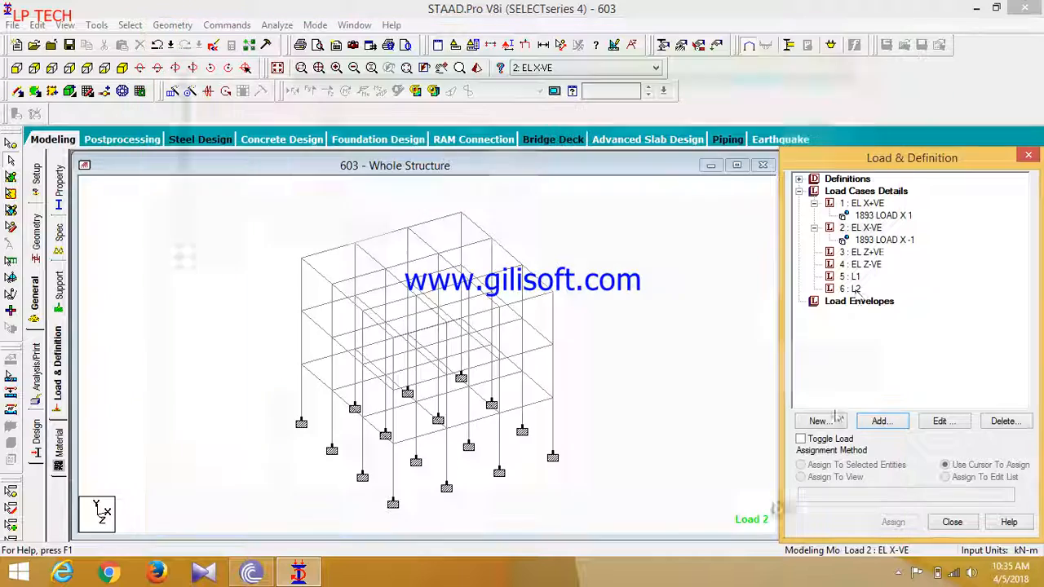
Step: Add a seismic load in the Z direction with factor 1 to load case EL Z+VE
{"action": "left_click", "coordinate": [867, 253]}
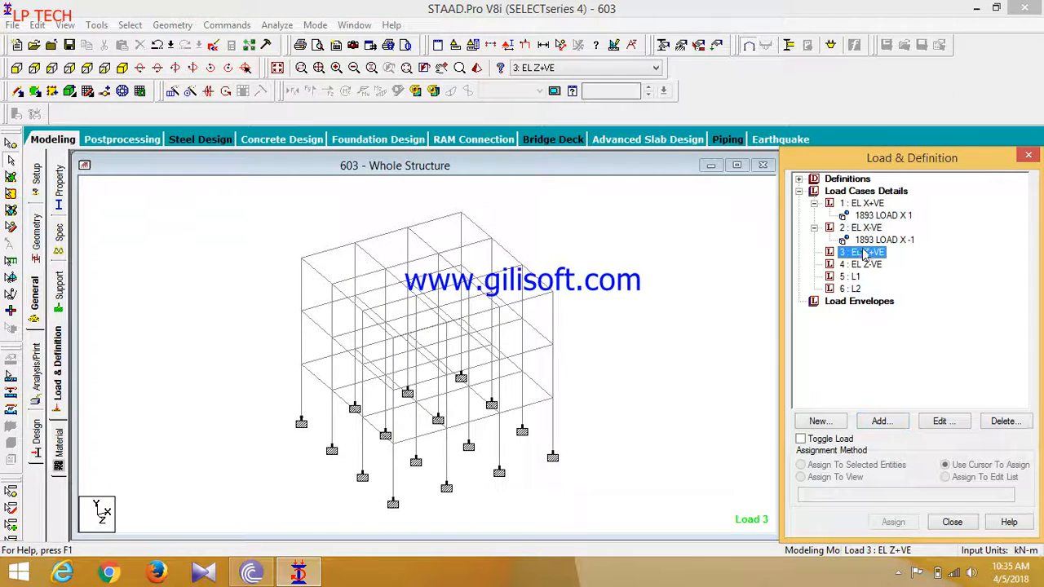
{"action": "left_click", "coordinate": [879, 420]}
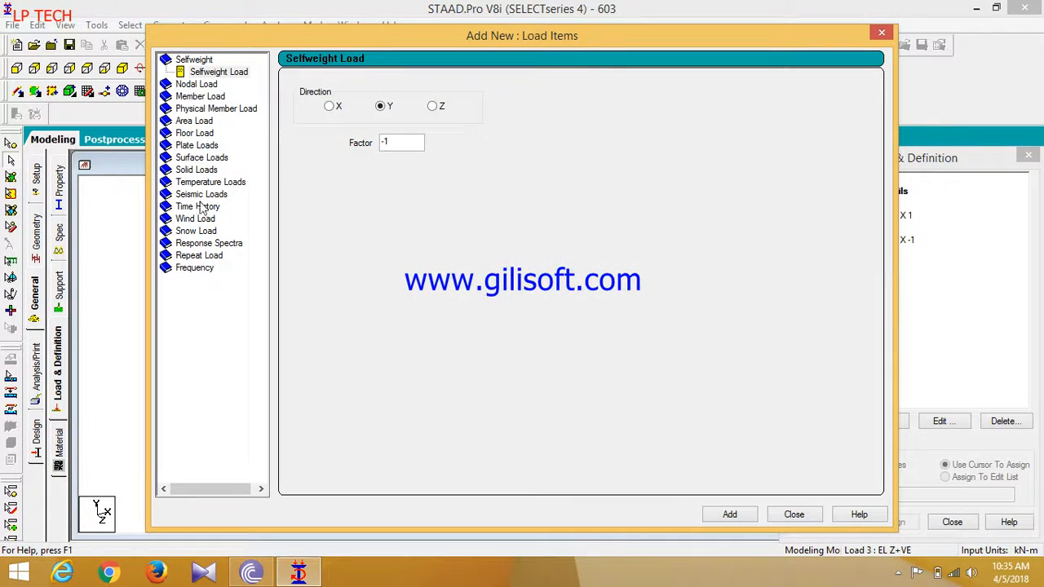
{"action": "left_click", "coordinate": [206, 196]}
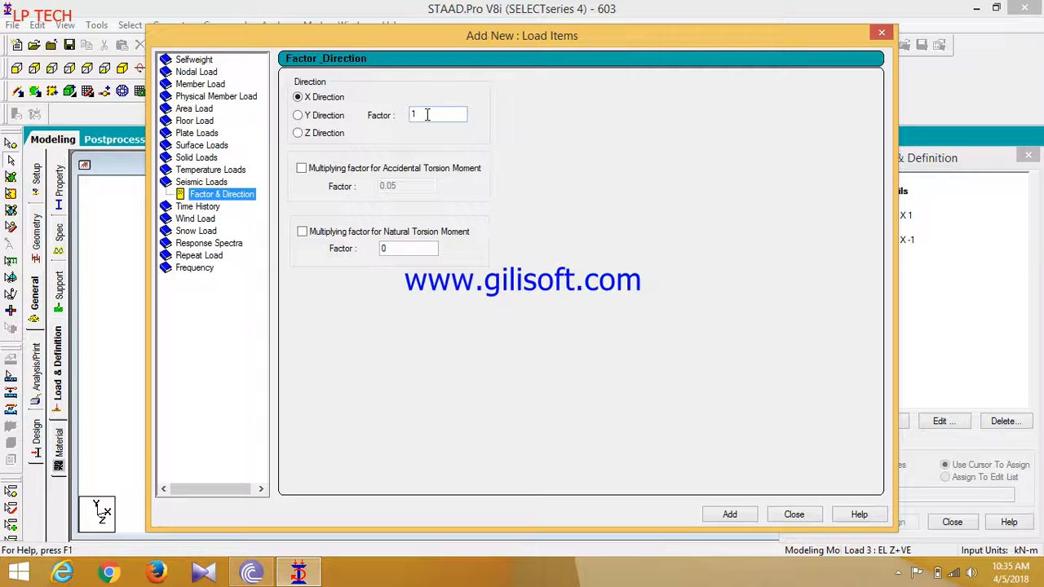
{"action": "left_click", "coordinate": [320, 134]}
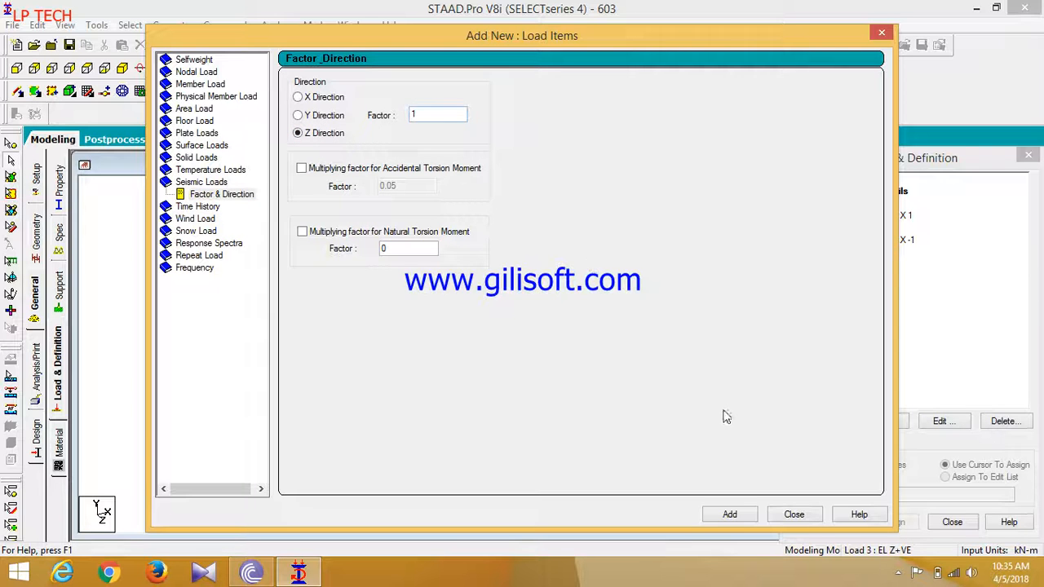
{"action": "left_click", "coordinate": [729, 514]}
{"action": "left_click", "coordinate": [793, 514]}
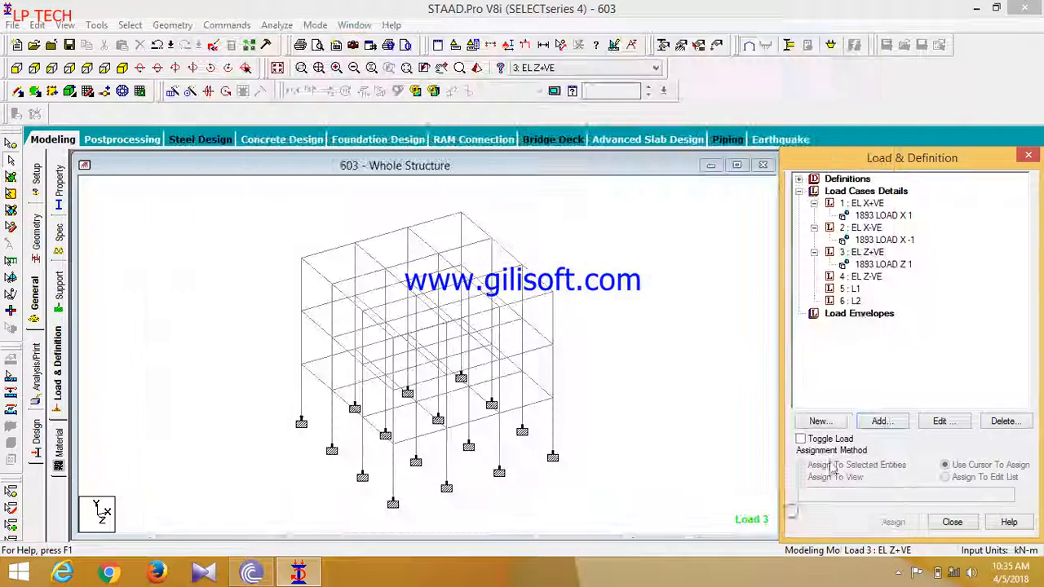
Step: Add a seismic load in the Z direction with factor -1 to load case EL Z-VE and check all four seismic load items
{"action": "left_click", "coordinate": [863, 277]}
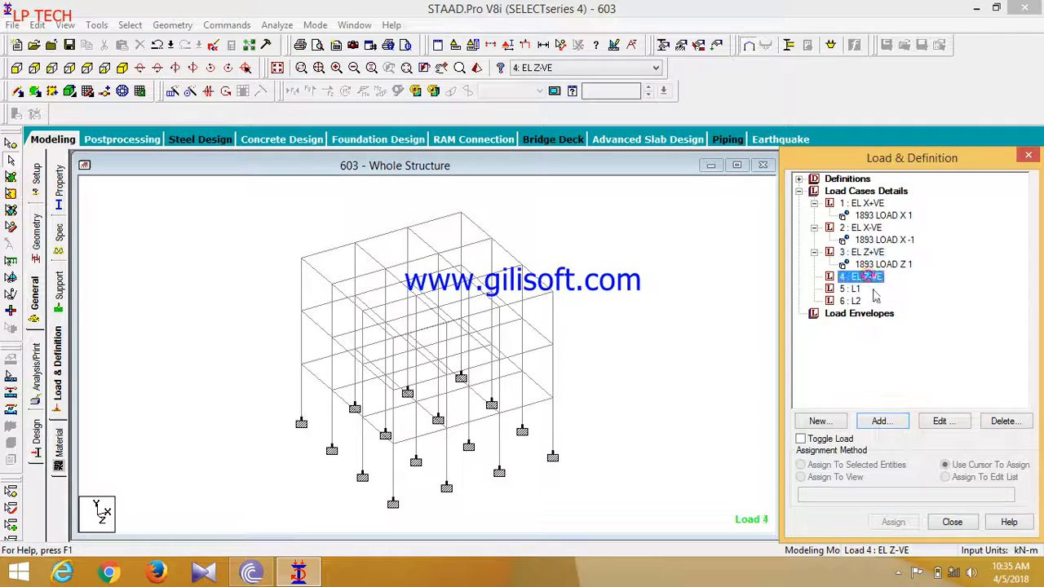
{"action": "left_click", "coordinate": [879, 420]}
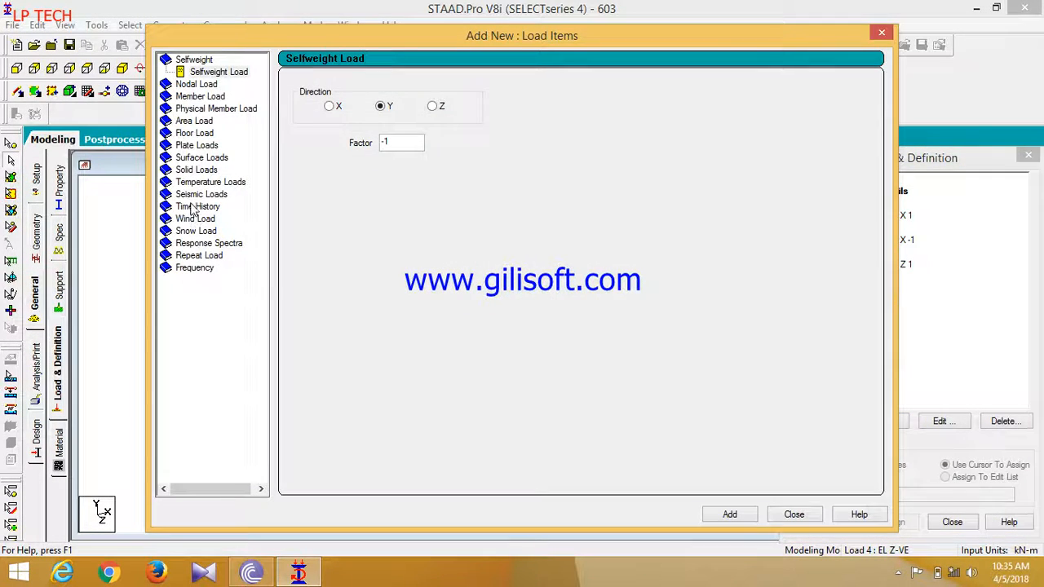
{"action": "left_click", "coordinate": [196, 194]}
{"action": "left_click", "coordinate": [313, 133]}
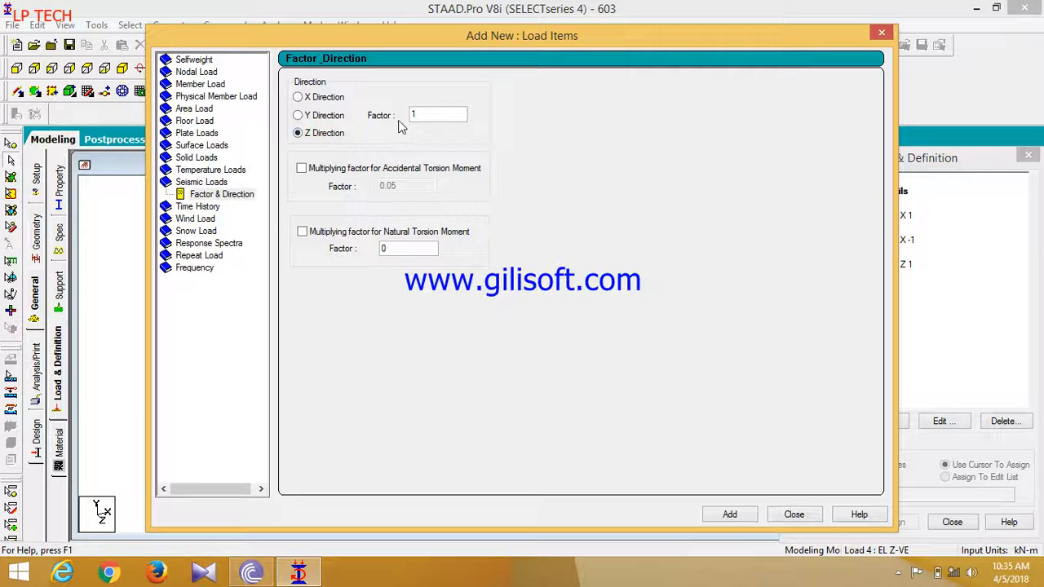
{"action": "left_click_drag", "start_coordinate": [423, 119], "coordinate": [410, 120]}
{"action": "left_click", "coordinate": [730, 514]}
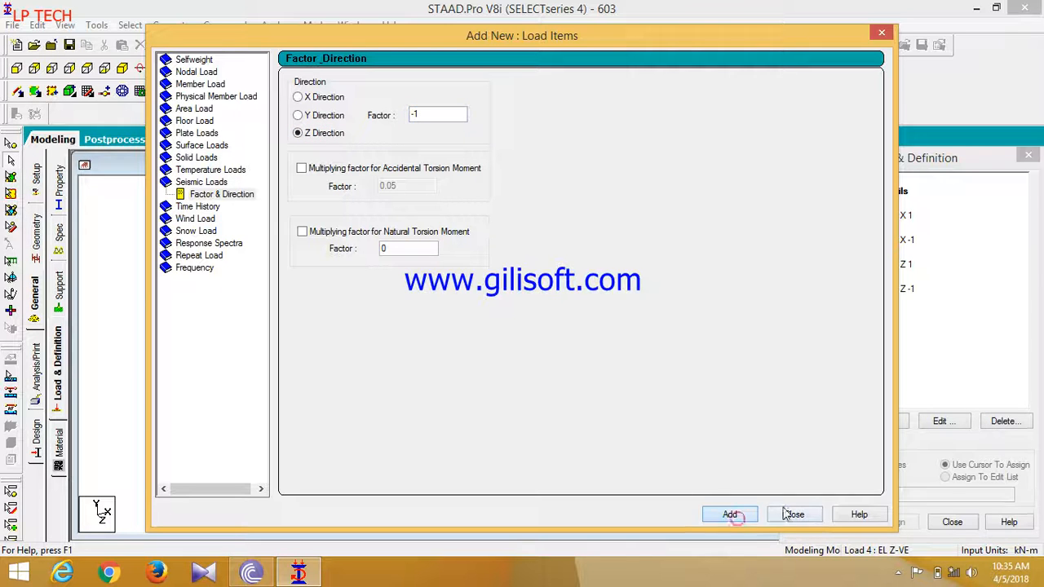
{"action": "left_click", "coordinate": [793, 515]}
{"action": "left_click", "coordinate": [888, 289]}
{"action": "left_click", "coordinate": [892, 264]}
{"action": "left_click", "coordinate": [893, 240]}
{"action": "left_click", "coordinate": [898, 215]}
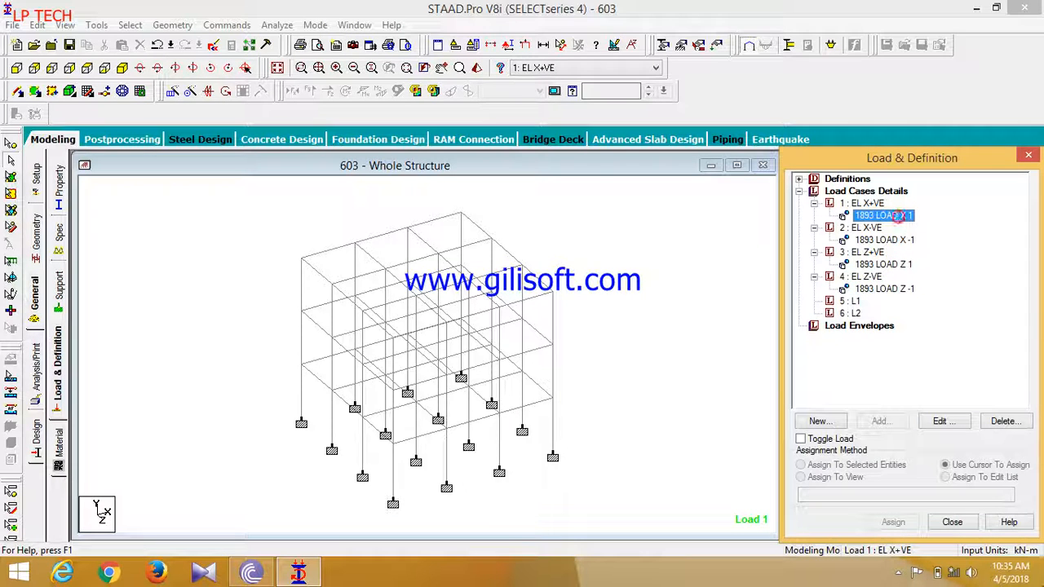
Step: Add a self weight load in the Y direction with factor -1 to load case L1
{"action": "left_click", "coordinate": [814, 203]}
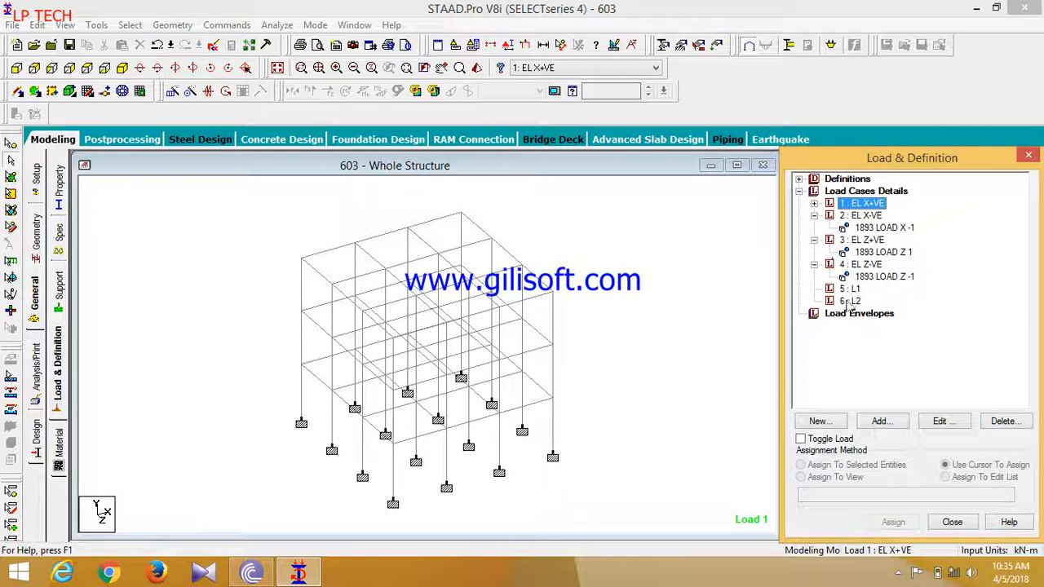
{"action": "left_click", "coordinate": [814, 215]}
{"action": "left_click", "coordinate": [850, 276]}
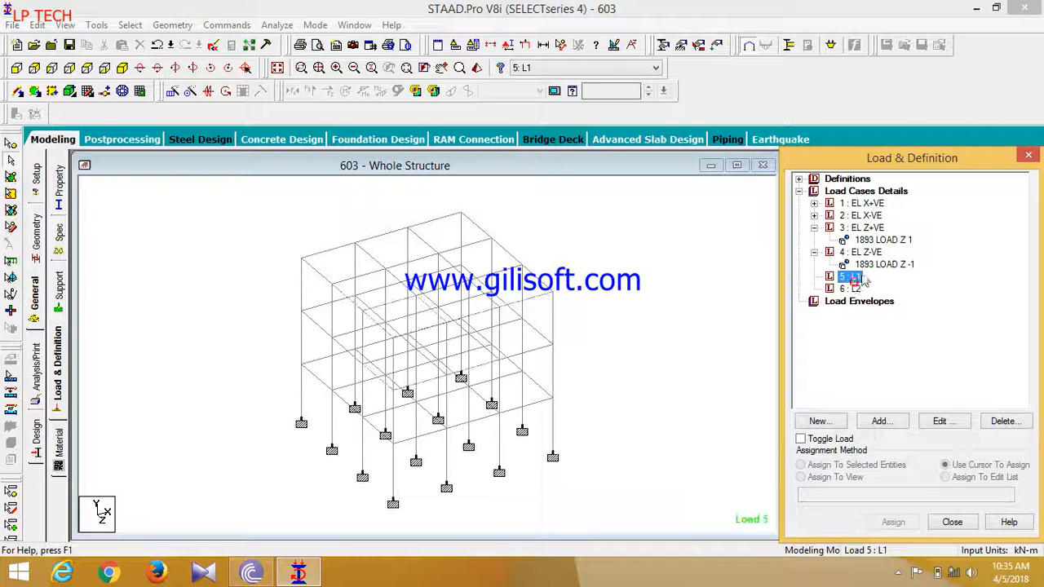
{"action": "left_click", "coordinate": [888, 428]}
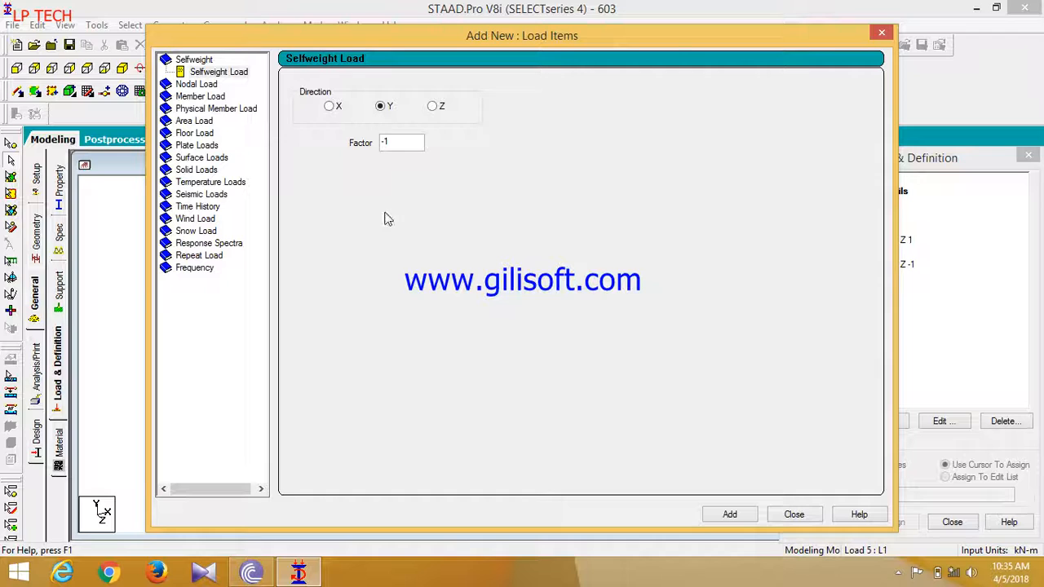
{"action": "left_click", "coordinate": [739, 517]}
Step: Add a uniform member force of -4 kN/m in the GY direction to load case L1
{"action": "left_click", "coordinate": [204, 98]}
{"action": "left_click", "coordinate": [446, 122]}
{"action": "left_click_drag", "start_coordinate": [445, 121], "coordinate": [400, 130]}
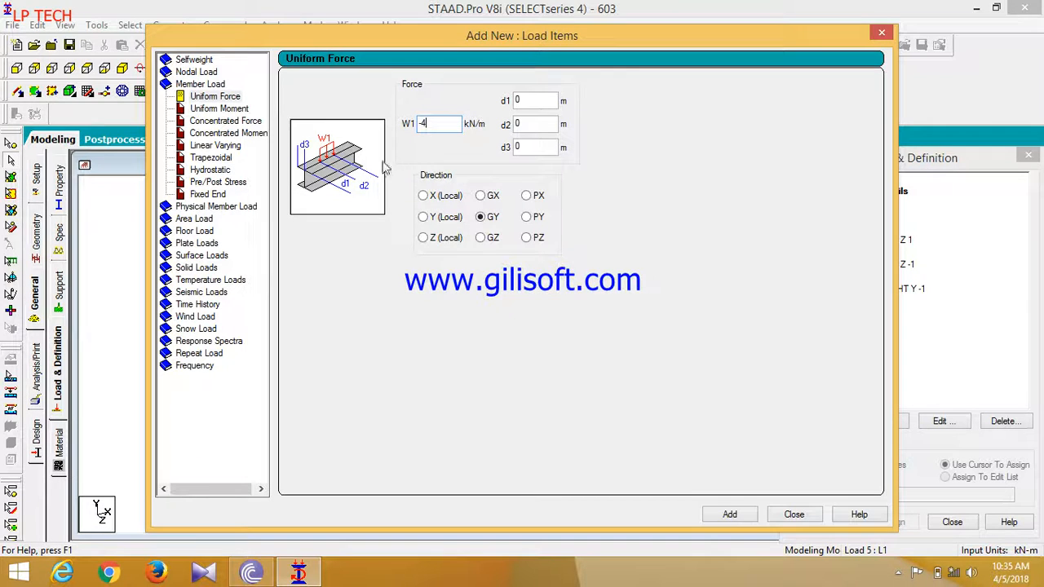
{"action": "left_click", "coordinate": [732, 516]}
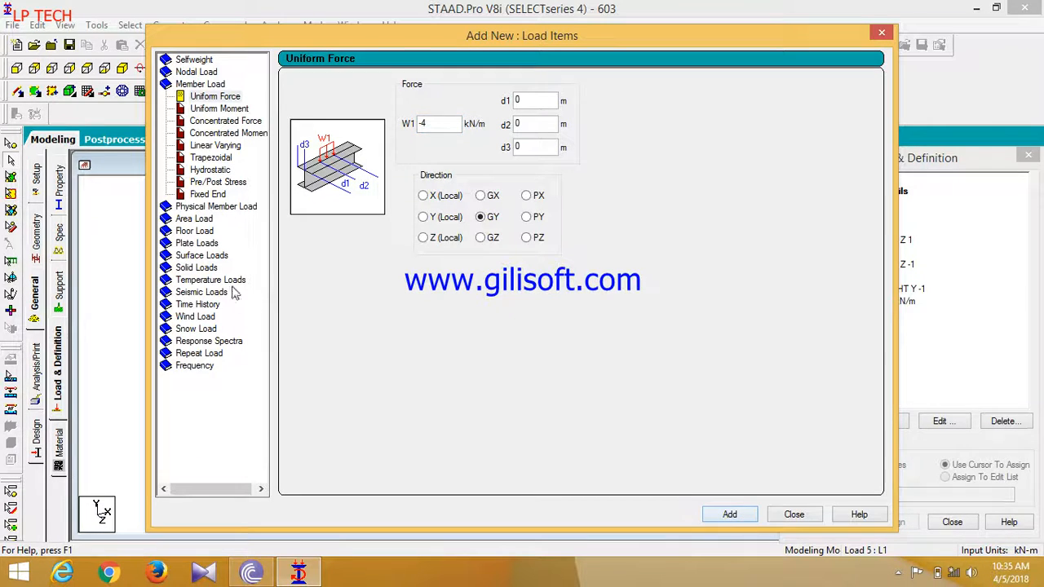
Step: Add a floor load of -4 kN/m2 in Global Y to load case L1, with a Y range from 3 to 33 m
{"action": "left_click", "coordinate": [205, 232]}
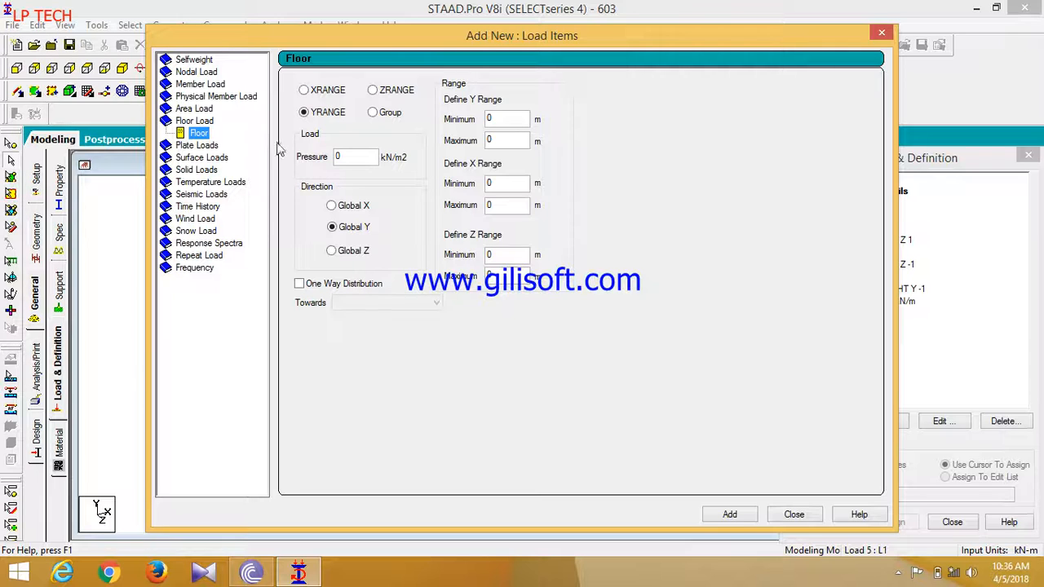
{"action": "left_click_drag", "start_coordinate": [349, 160], "coordinate": [310, 163]}
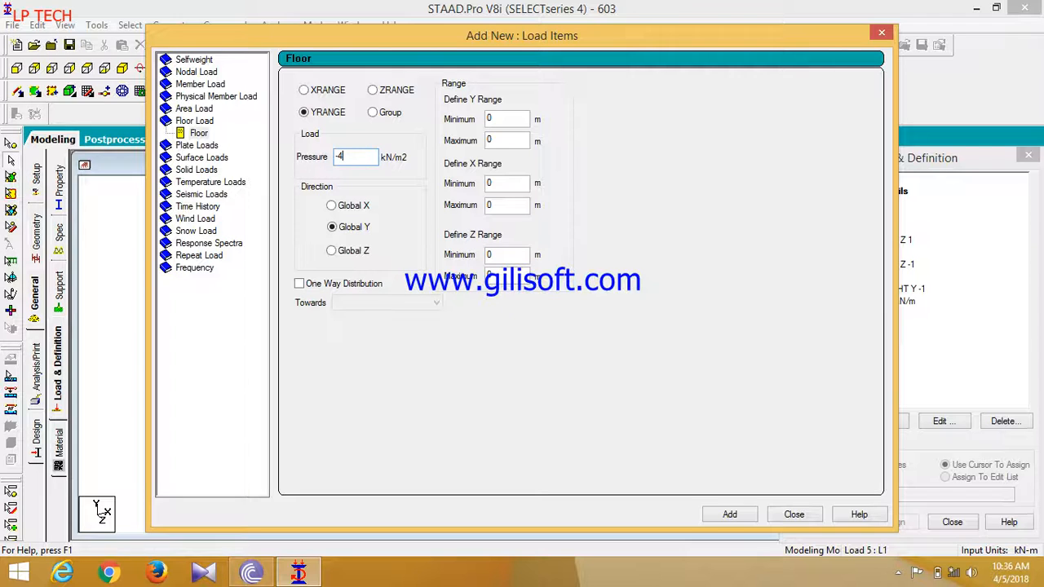
{"action": "double_click", "coordinate": [522, 119]}
{"action": "double_click", "coordinate": [522, 140]}
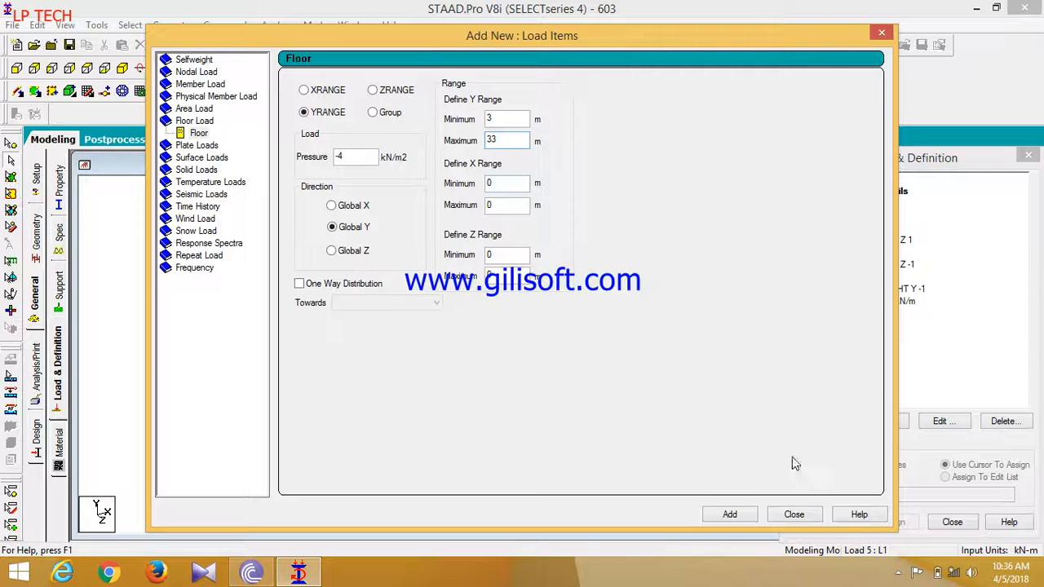
{"action": "left_click", "coordinate": [732, 515]}
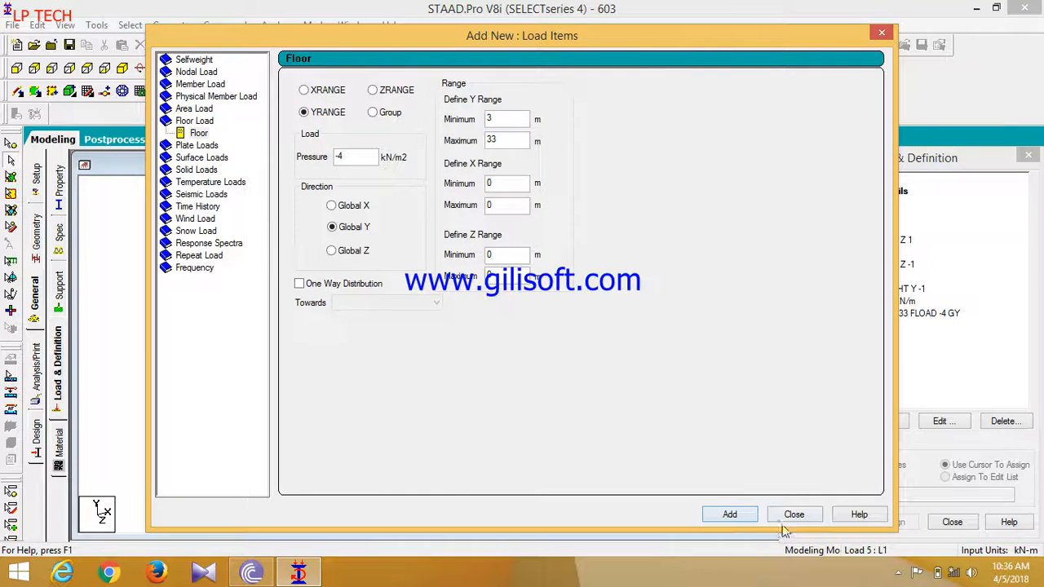
Step: Add a floor load of -2 kN/m2 in Global Y to load case L2, with a Y range from 3 to 33 m
{"action": "left_click", "coordinate": [793, 514]}
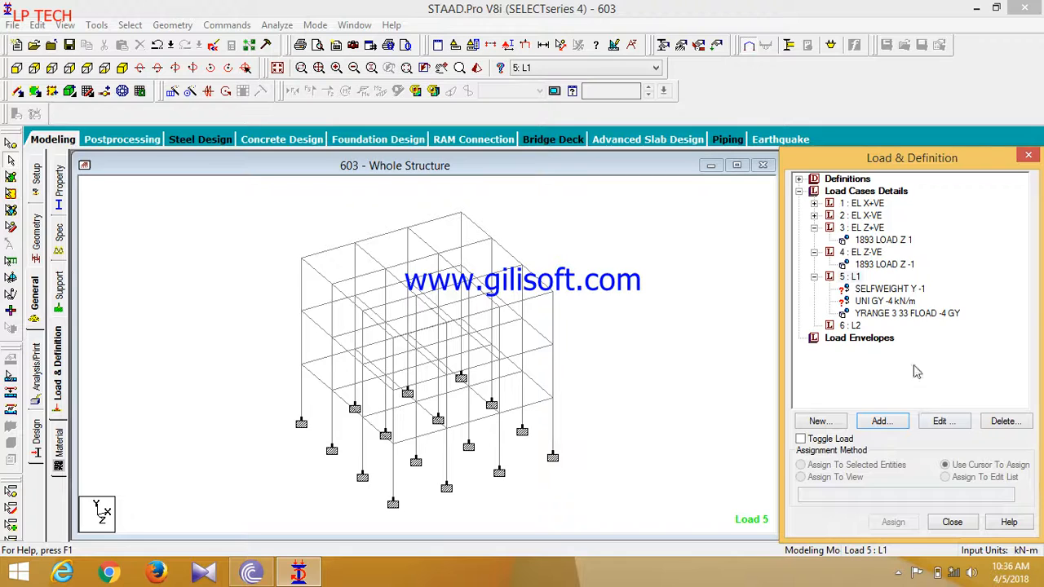
{"action": "left_click", "coordinate": [912, 314]}
{"action": "left_click", "coordinate": [852, 325]}
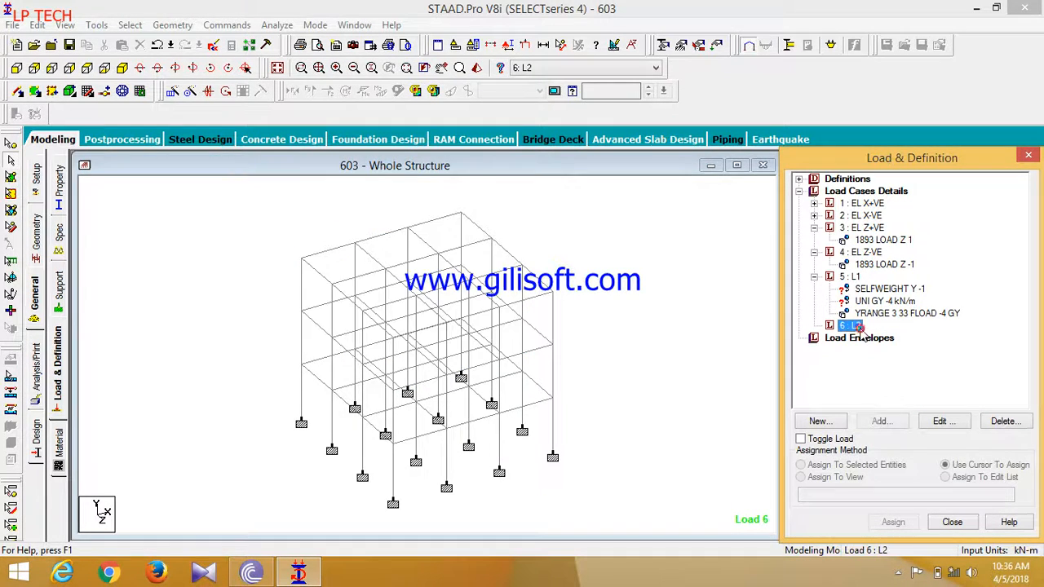
{"action": "left_click", "coordinate": [878, 420]}
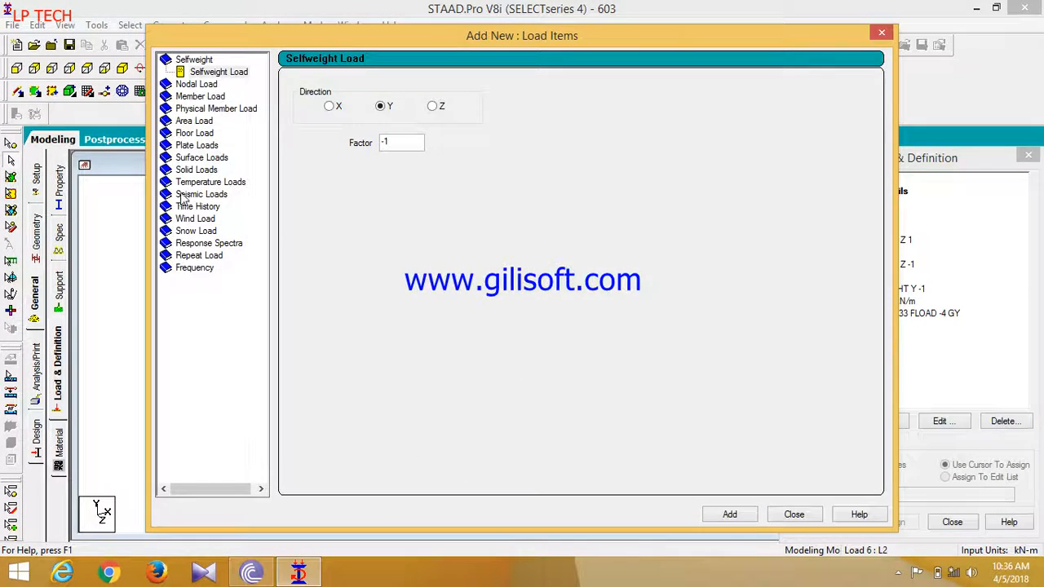
{"action": "left_click", "coordinate": [198, 146]}
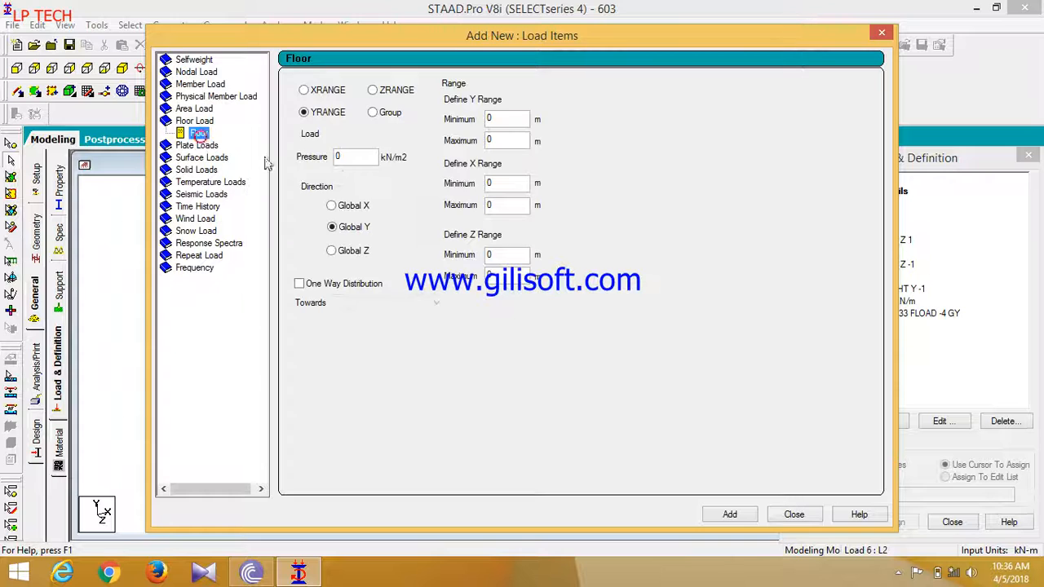
{"action": "double_click", "coordinate": [359, 159]}
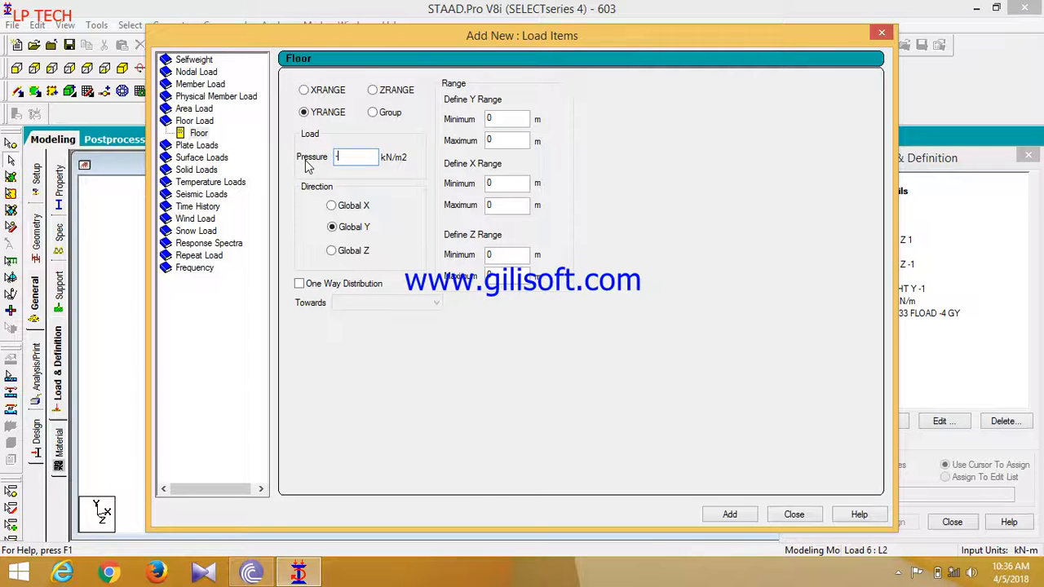
{"action": "left_click", "coordinate": [507, 118]}
{"action": "key", "text": "BackSpace"}
{"action": "type", "text": "3"}
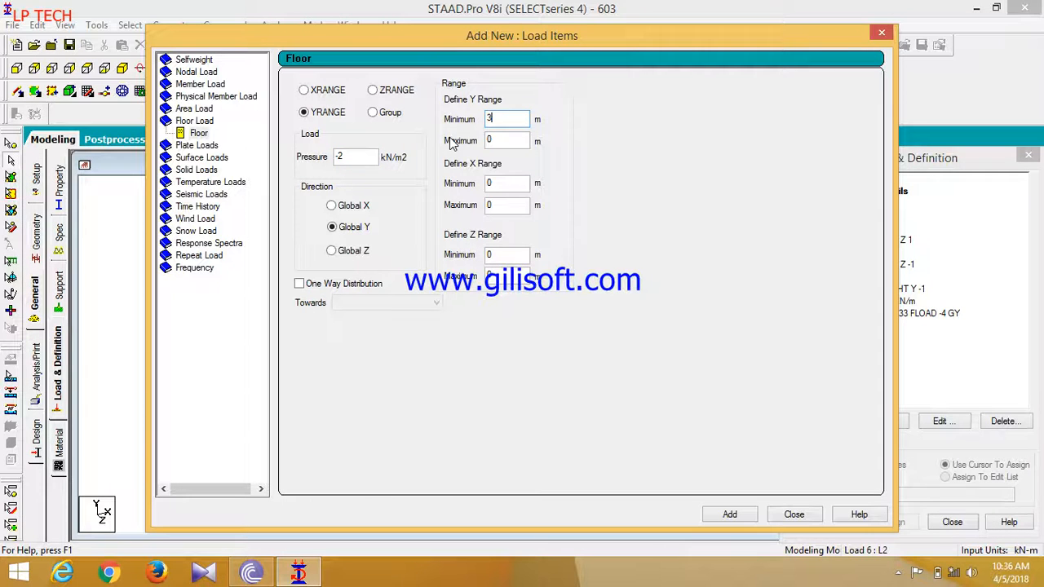
{"action": "double_click", "coordinate": [499, 141]}
{"action": "type", "text": "33"}
{"action": "left_click", "coordinate": [753, 514]}
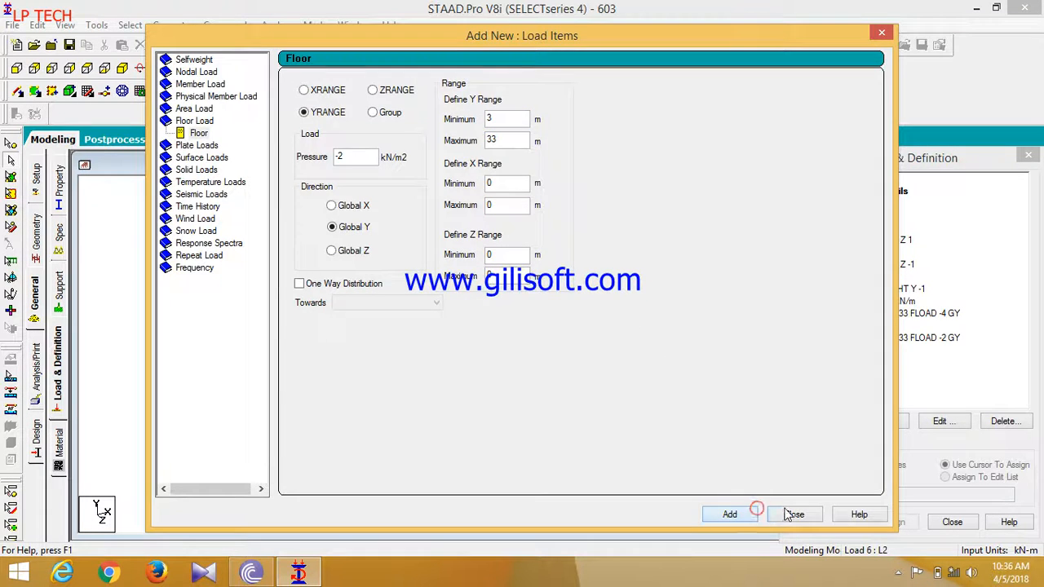
{"action": "left_click", "coordinate": [791, 514]}
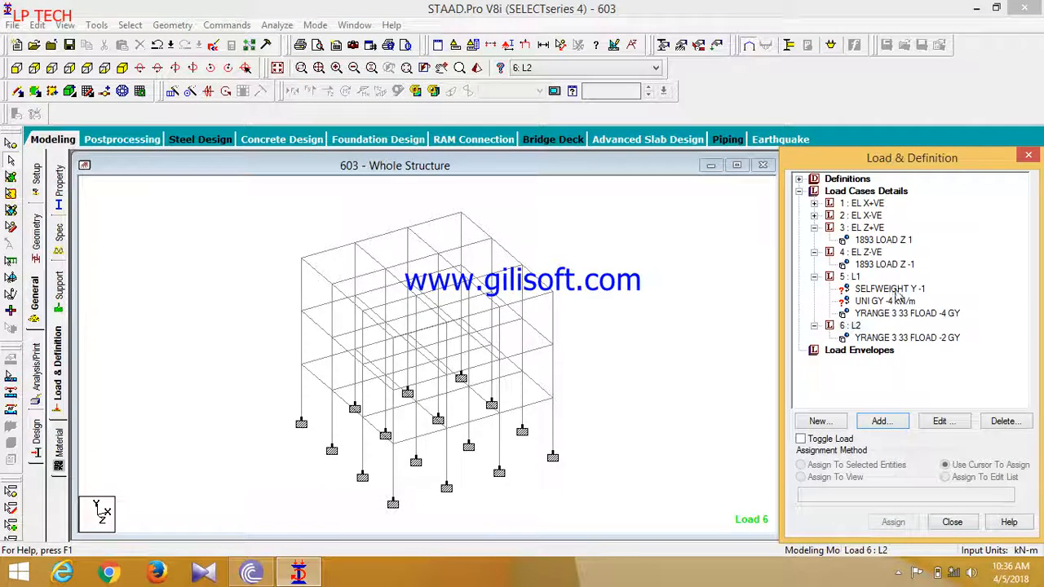
Step: Assign the self weight load of load case L1 to all members in the view
{"action": "left_click", "coordinate": [889, 289]}
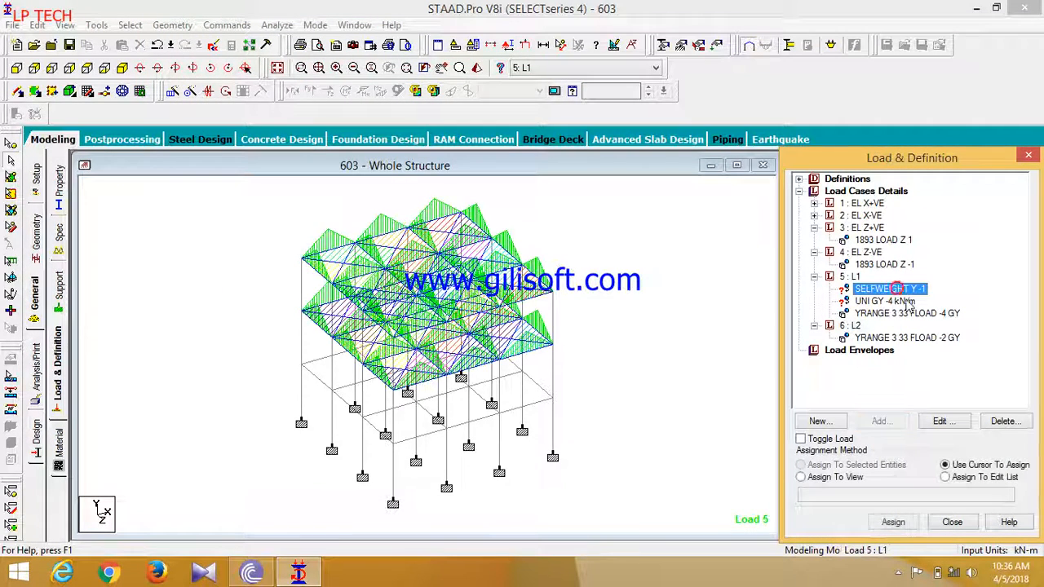
{"action": "left_click", "coordinate": [840, 478]}
{"action": "left_click", "coordinate": [893, 522]}
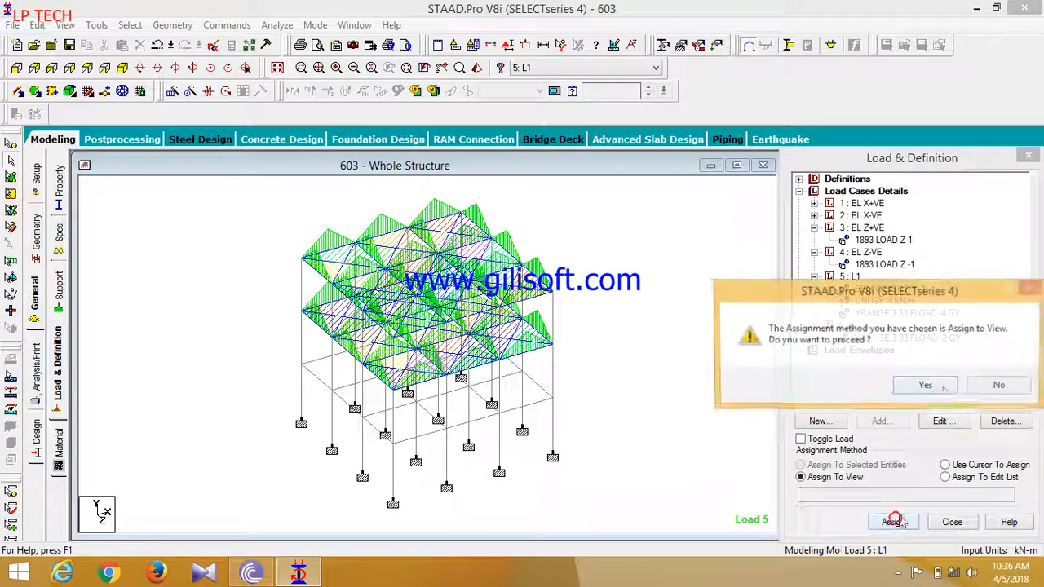
{"action": "left_click", "coordinate": [945, 390]}
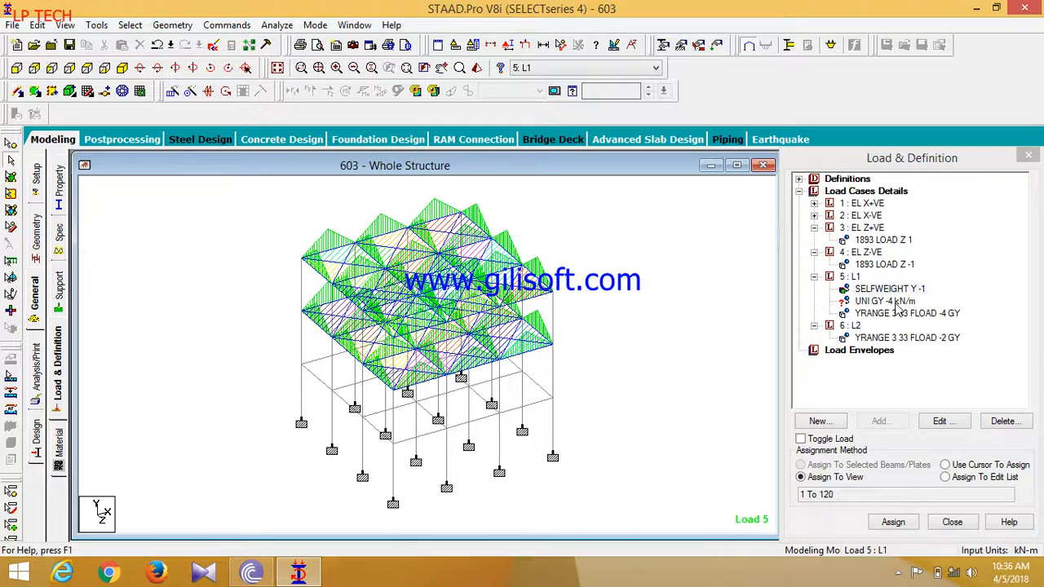
Step: Assign the uniform -4 kN/m GY member load of load case L1 to all beams parallel to X and Z
{"action": "left_click", "coordinate": [897, 302]}
{"action": "left_click", "coordinate": [603, 369]}
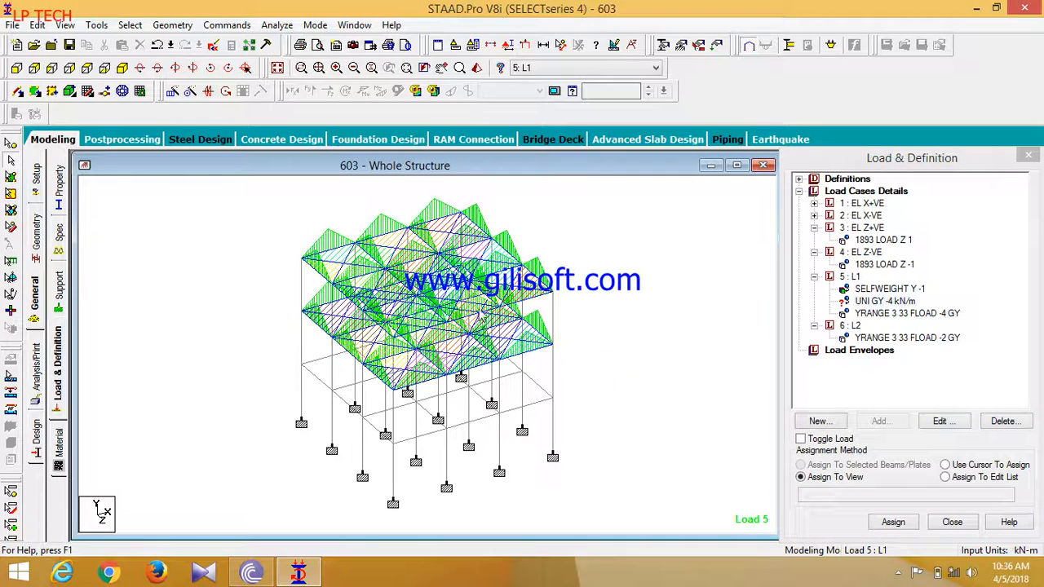
{"action": "left_click", "coordinate": [133, 25]}
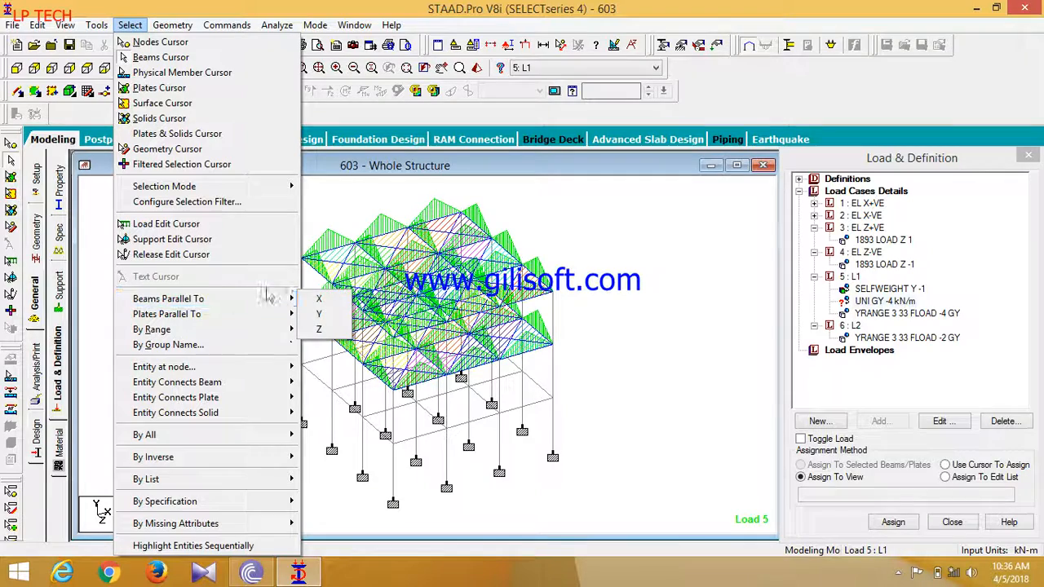
{"action": "left_click", "coordinate": [310, 299]}
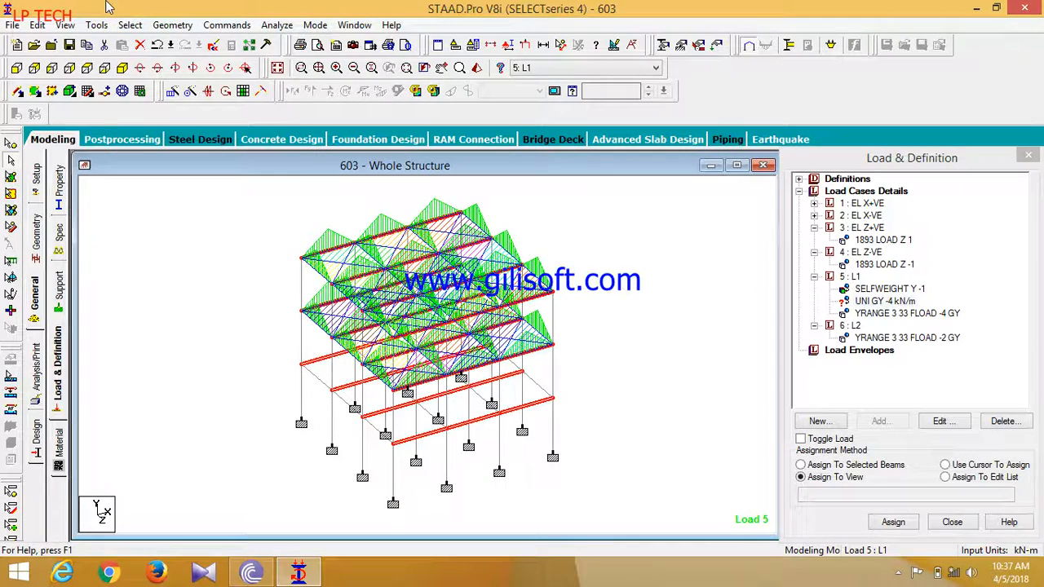
{"action": "left_click", "coordinate": [131, 25]}
{"action": "mouse_move", "coordinate": [278, 298]}
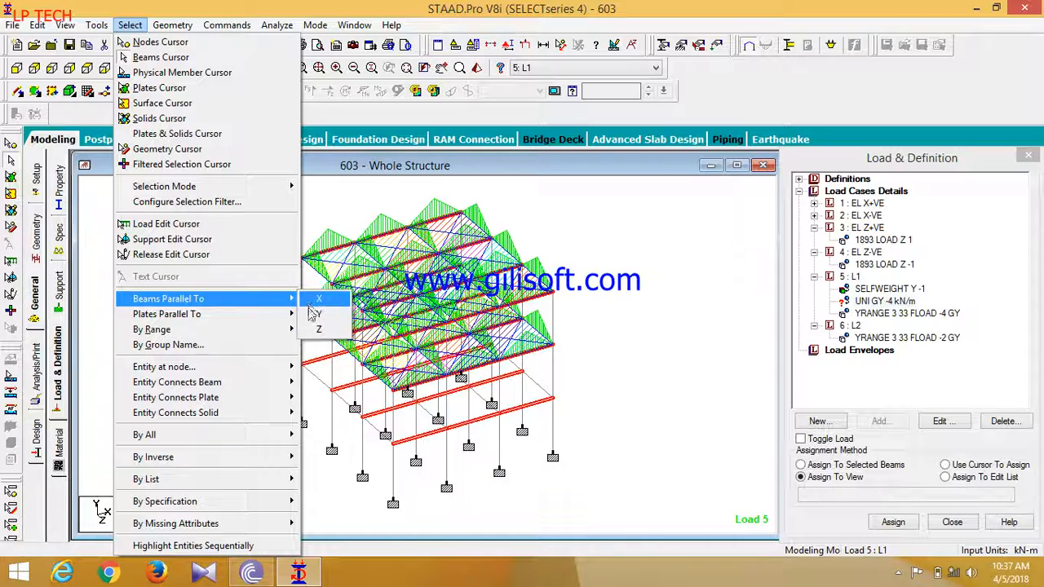
{"action": "left_click", "coordinate": [317, 329]}
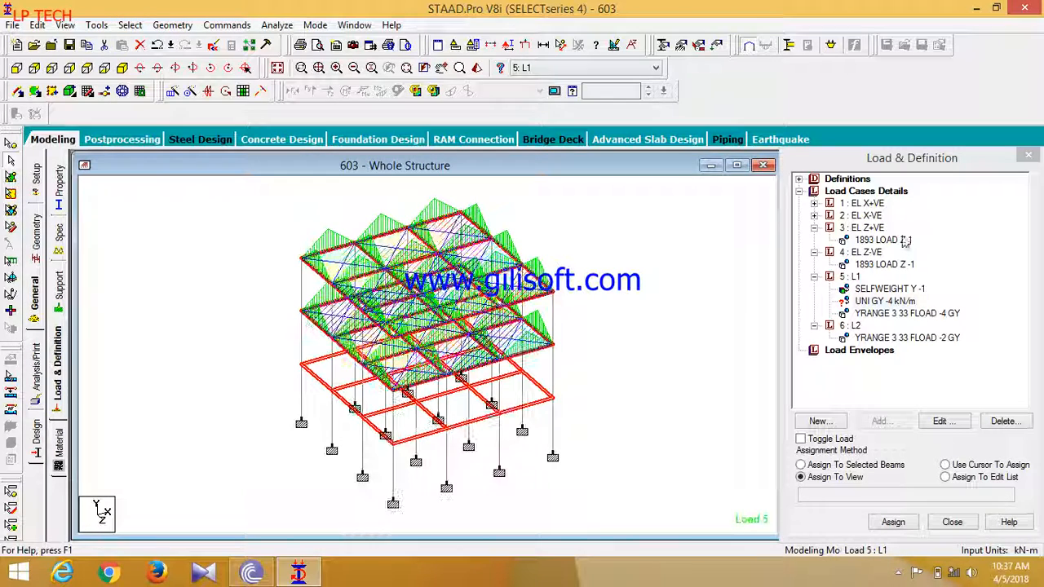
{"action": "left_click", "coordinate": [815, 464]}
{"action": "left_click", "coordinate": [930, 387]}
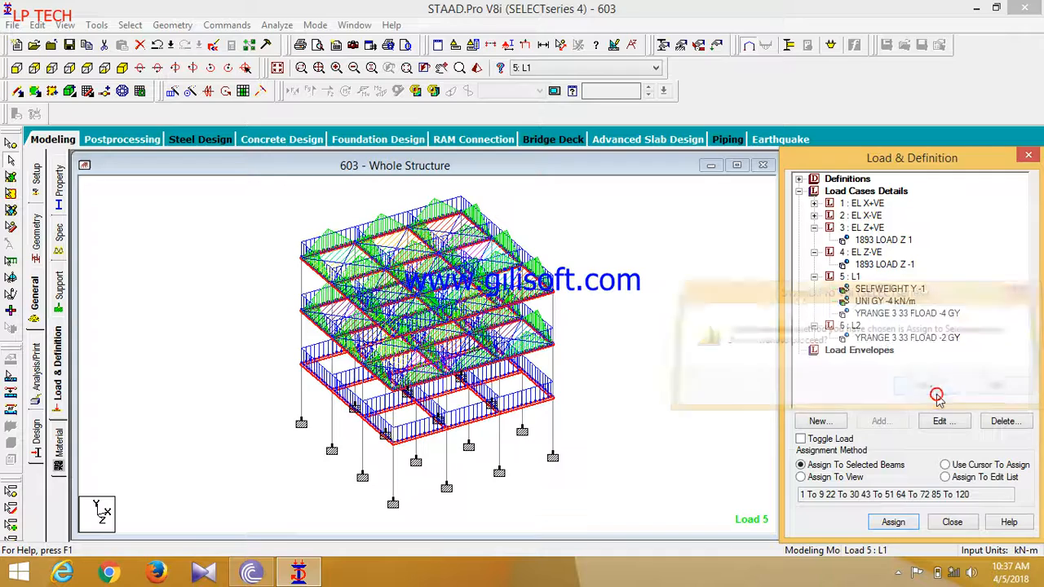
{"action": "left_click", "coordinate": [743, 382]}
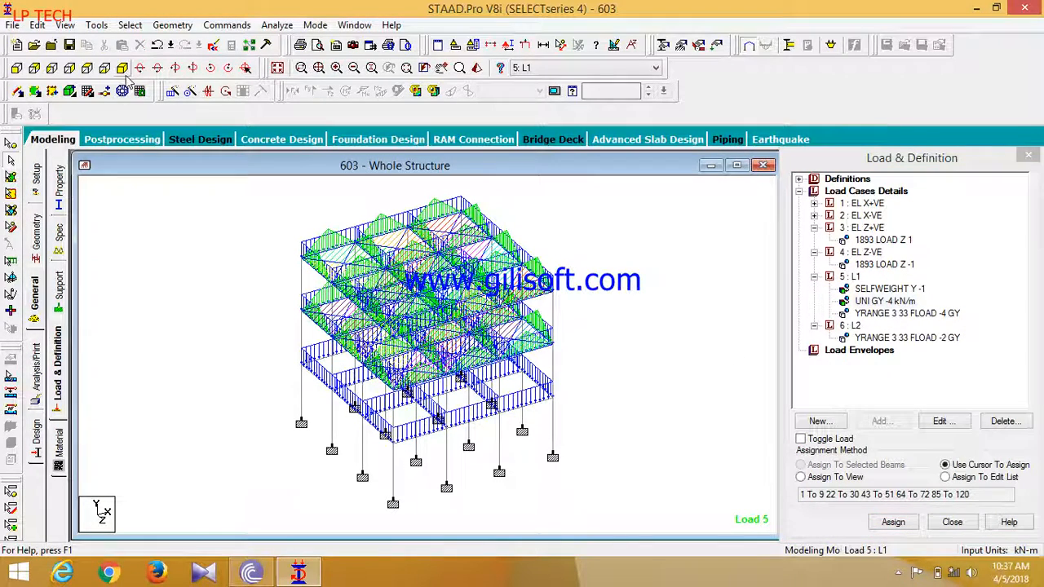
Step: Add a Perform Analysis command with the No Print option
{"action": "left_click", "coordinate": [32, 373]}
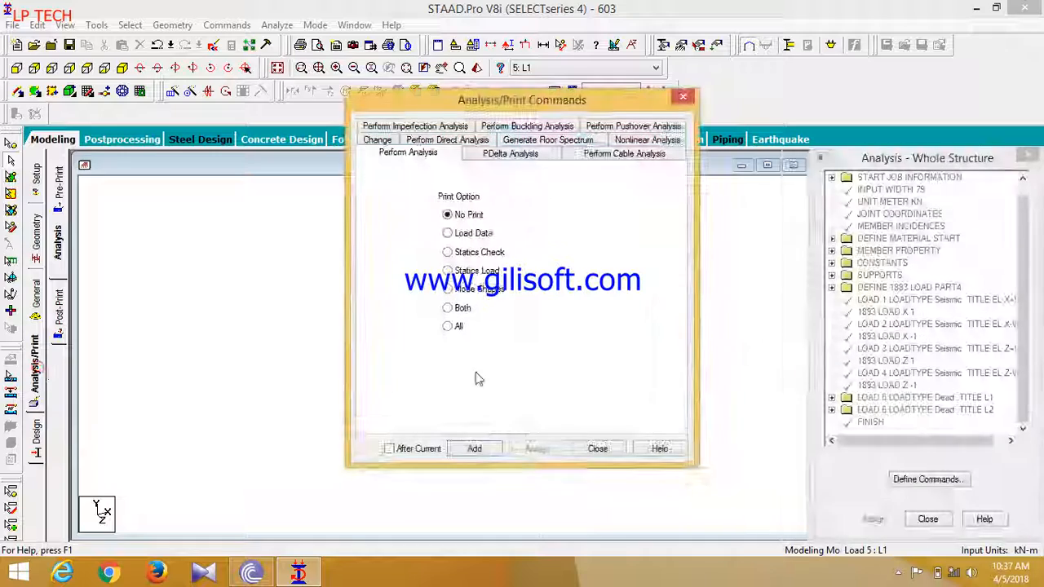
{"action": "left_click", "coordinate": [475, 449]}
{"action": "left_click", "coordinate": [600, 450]}
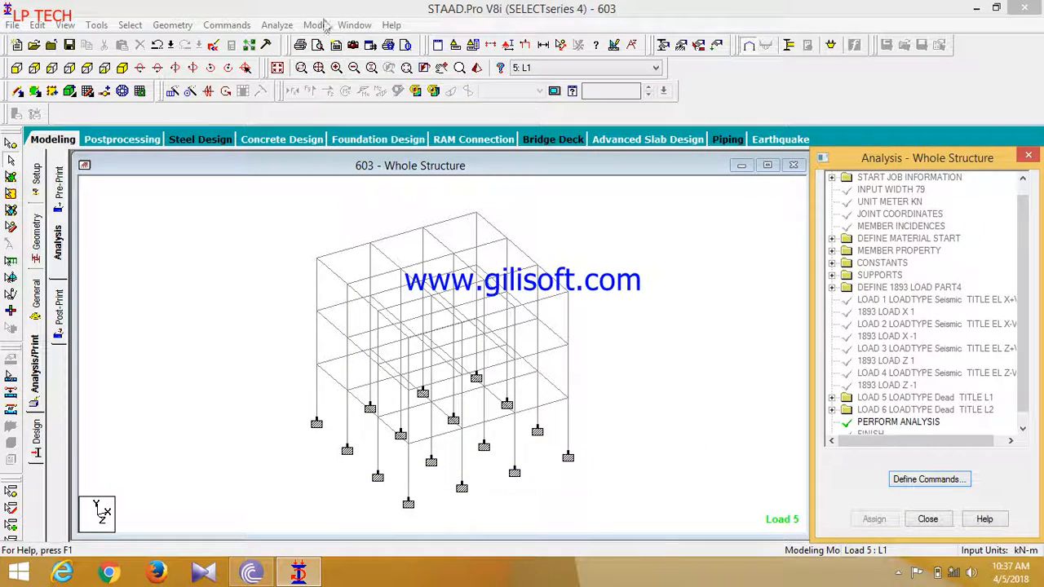
Step: Save the structure and run the analysis, staying in modeling mode when it is done
{"action": "left_click", "coordinate": [277, 25]}
{"action": "left_click", "coordinate": [281, 39]}
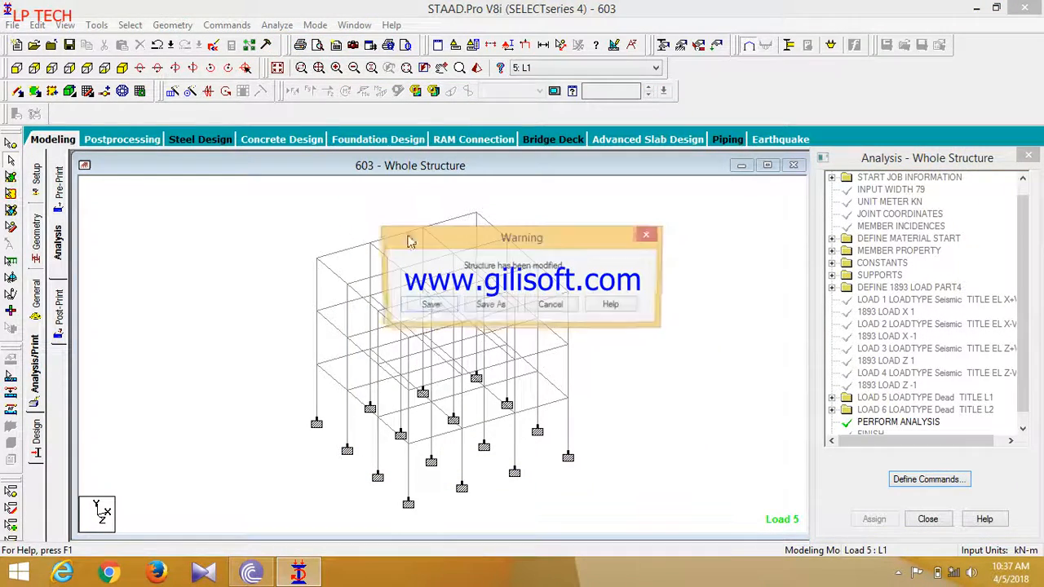
{"action": "left_click", "coordinate": [428, 308]}
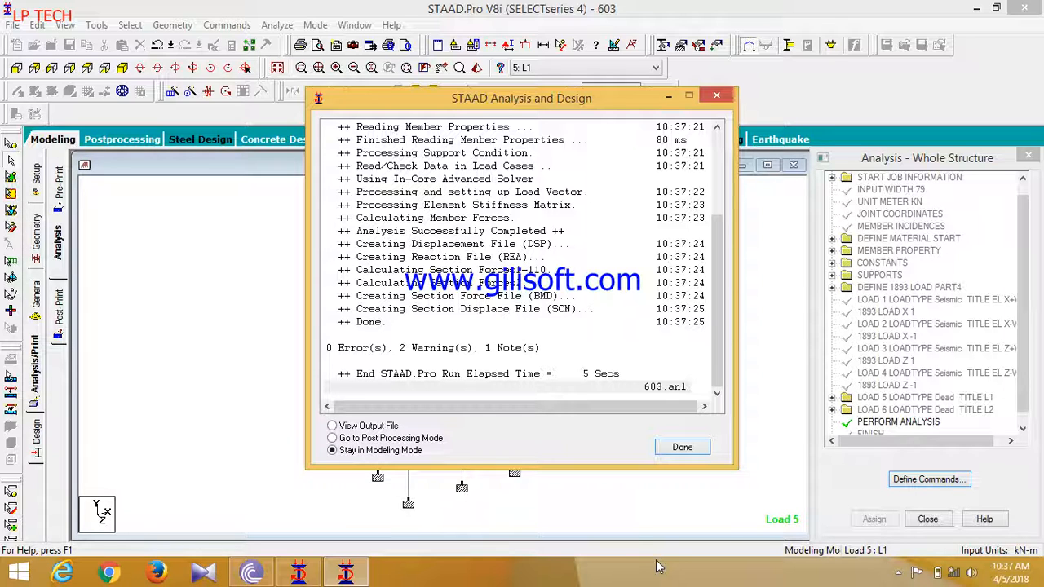
{"action": "left_click", "coordinate": [682, 448]}
Step: Open the postprocessing results with all load cases selected and show the displacement for load case EL X+VE
{"action": "left_click", "coordinate": [122, 140]}
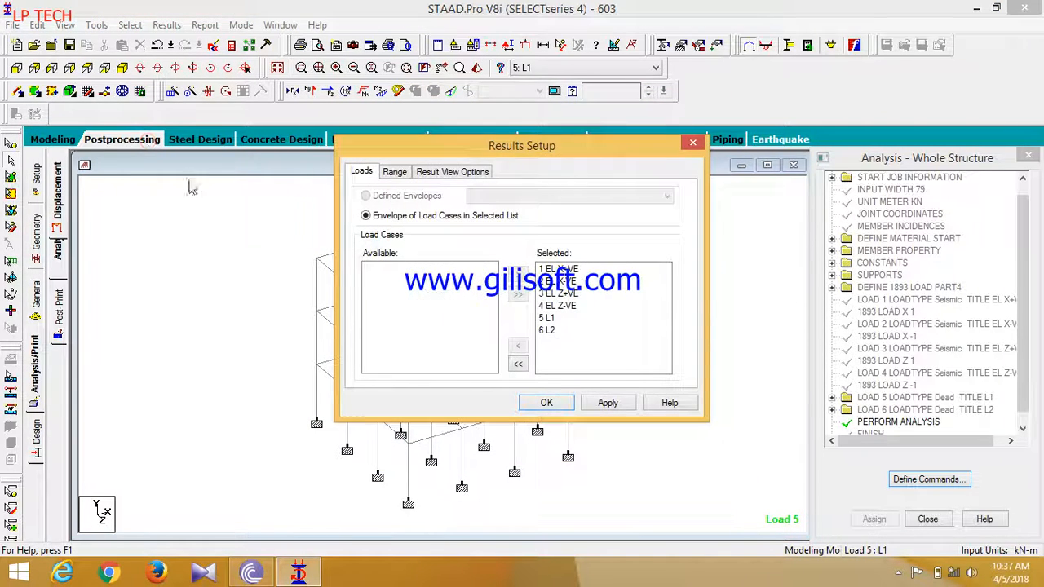
{"action": "left_click", "coordinate": [523, 405]}
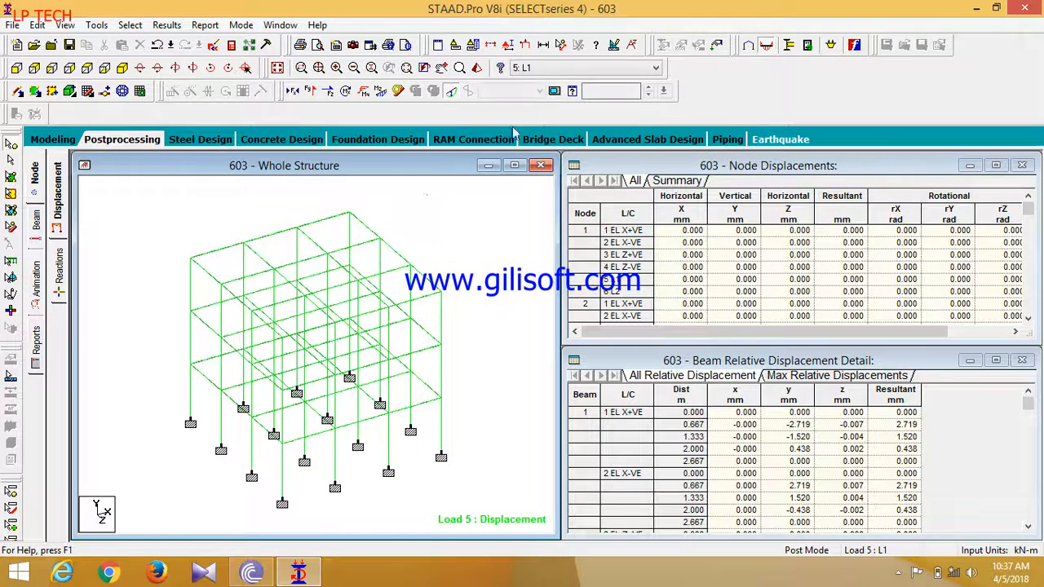
{"action": "left_click", "coordinate": [529, 70]}
{"action": "left_click", "coordinate": [534, 82]}
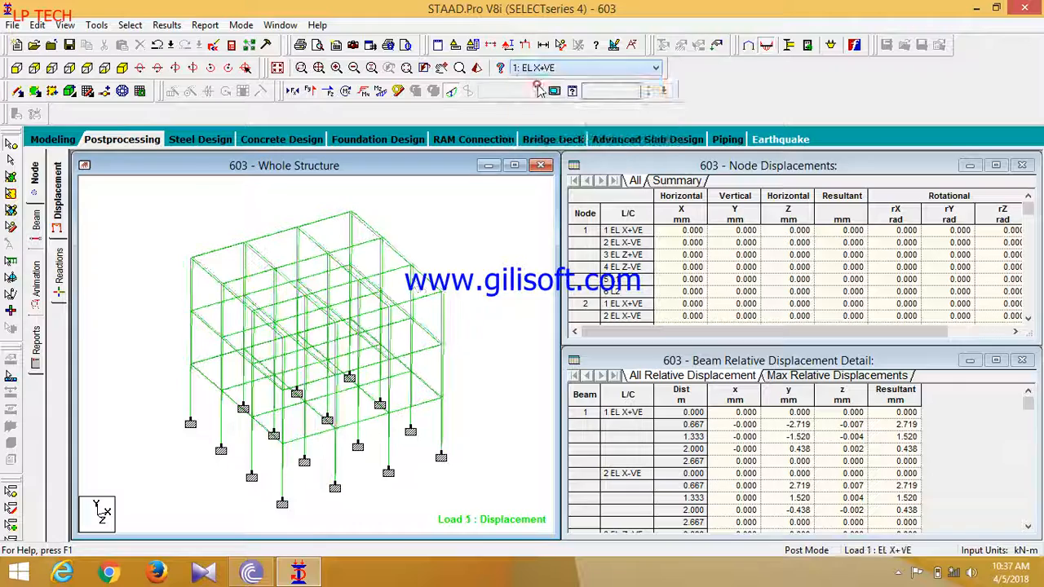
{"action": "left_click", "coordinate": [325, 287]}
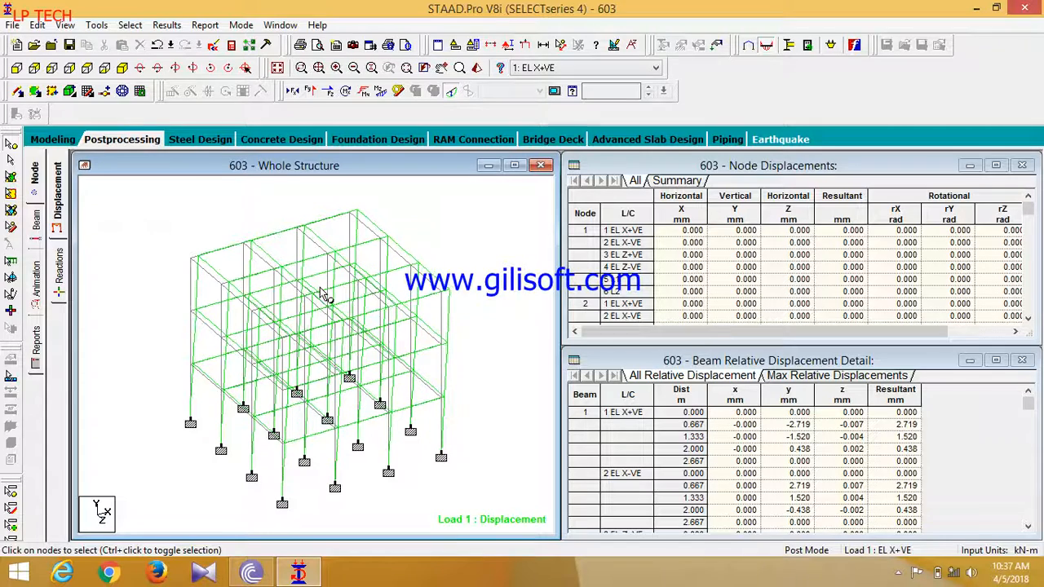
Step: Animate the structure's deflection for load cases EL X+VE and EL X-VE, and return to the node displacement results
{"action": "left_click", "coordinate": [39, 287]}
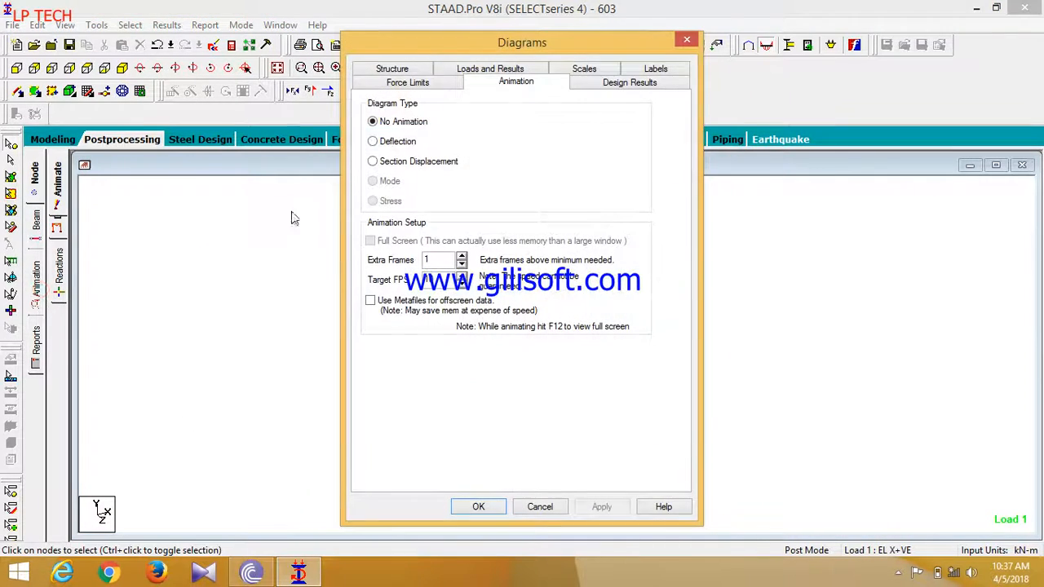
{"action": "left_click", "coordinate": [373, 141]}
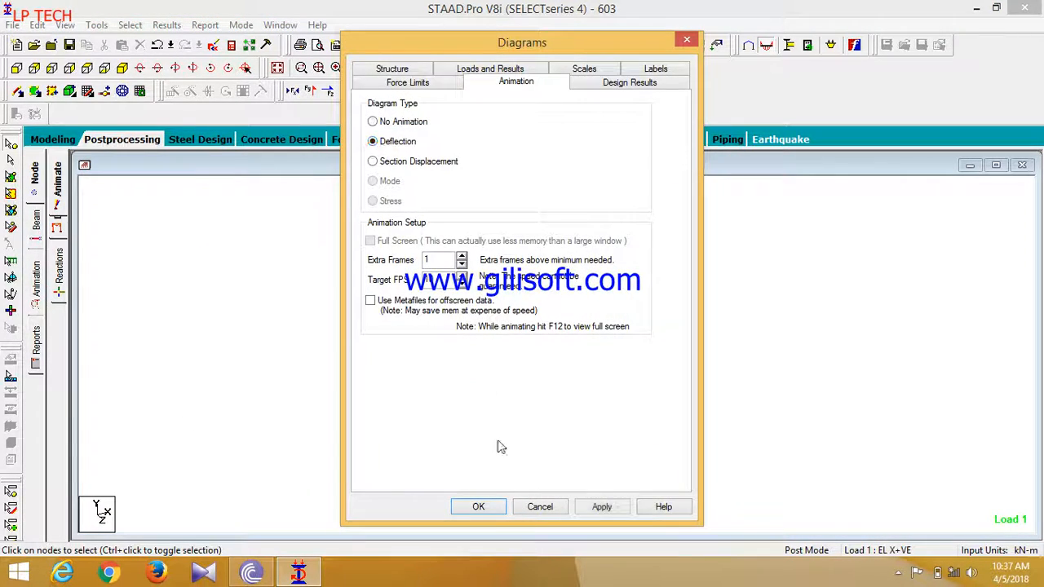
{"action": "left_click", "coordinate": [479, 507]}
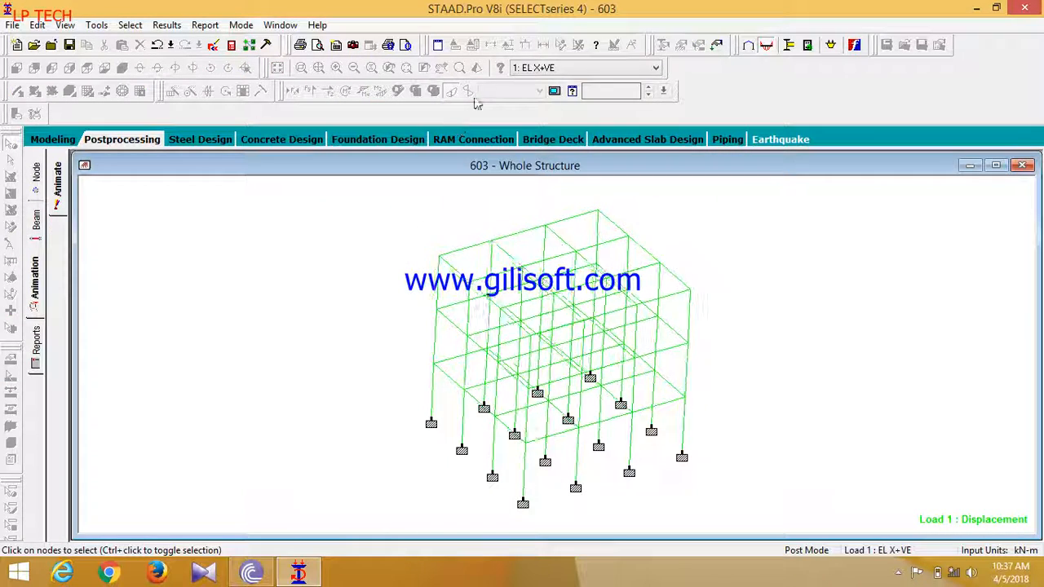
{"action": "left_click", "coordinate": [542, 72]}
{"action": "left_click", "coordinate": [539, 89]}
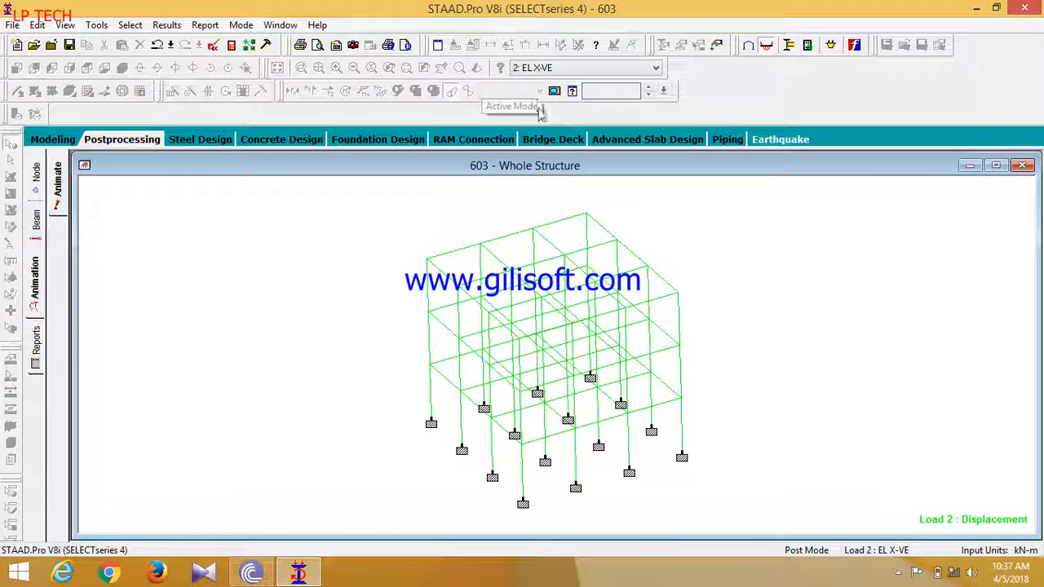
{"action": "left_click", "coordinate": [74, 140]}
{"action": "left_click", "coordinate": [118, 140]}
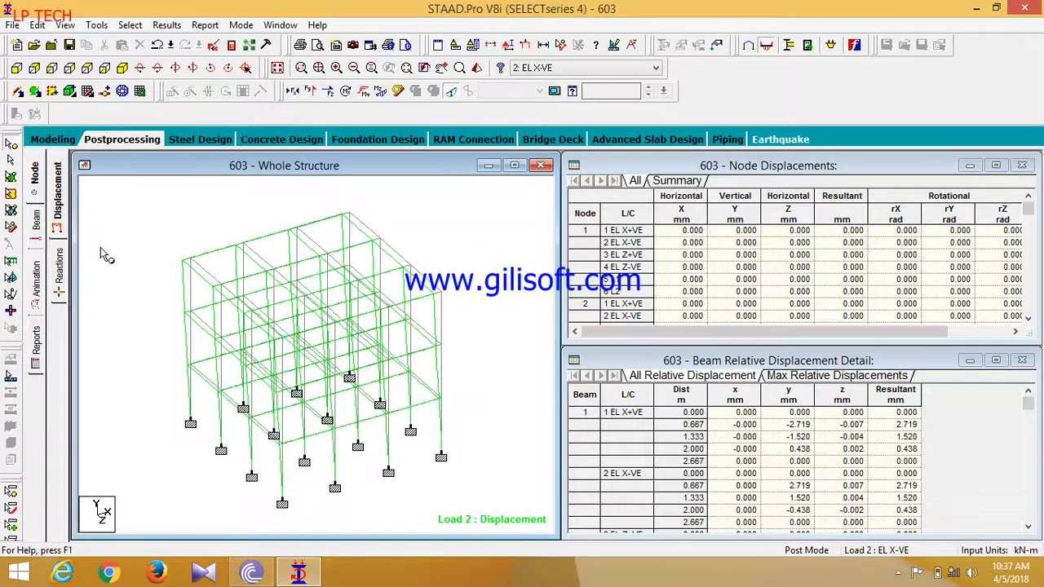